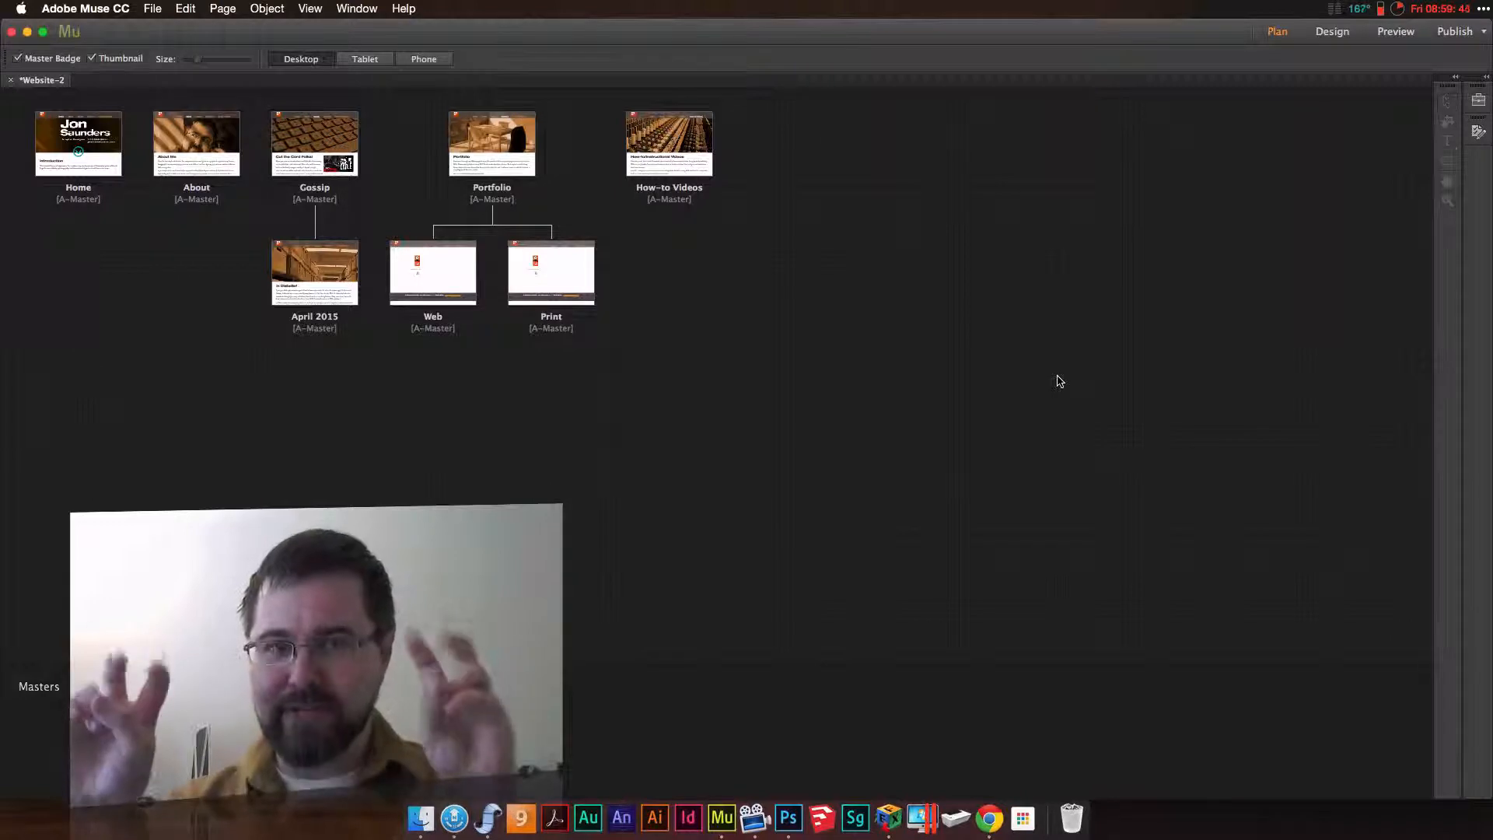
Add two child pages beneath the About page, keeping their default names, and open the A-Master page for editing
mouse_move(203, 171)
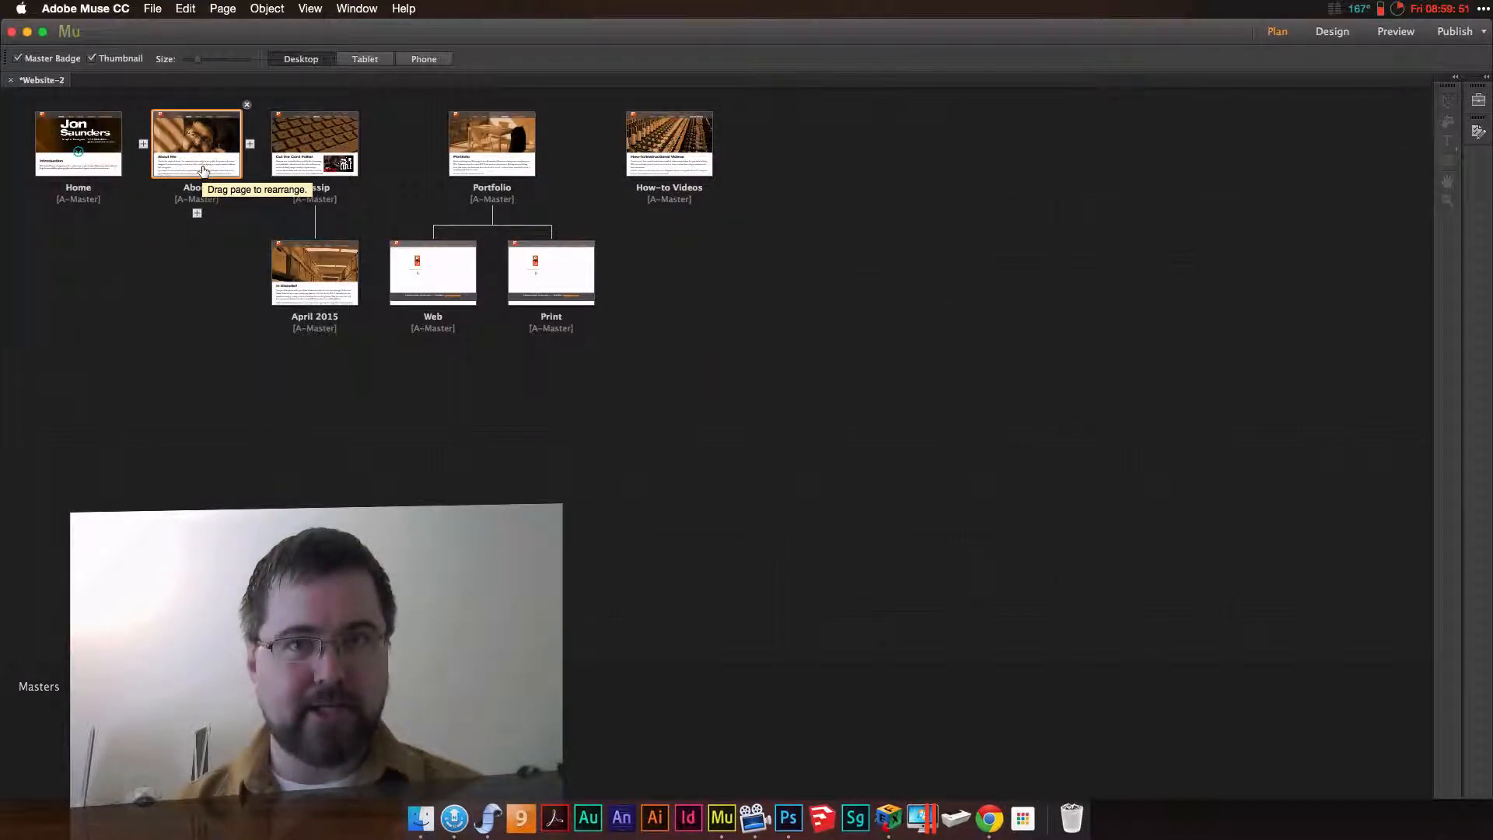
left_click(197, 213)
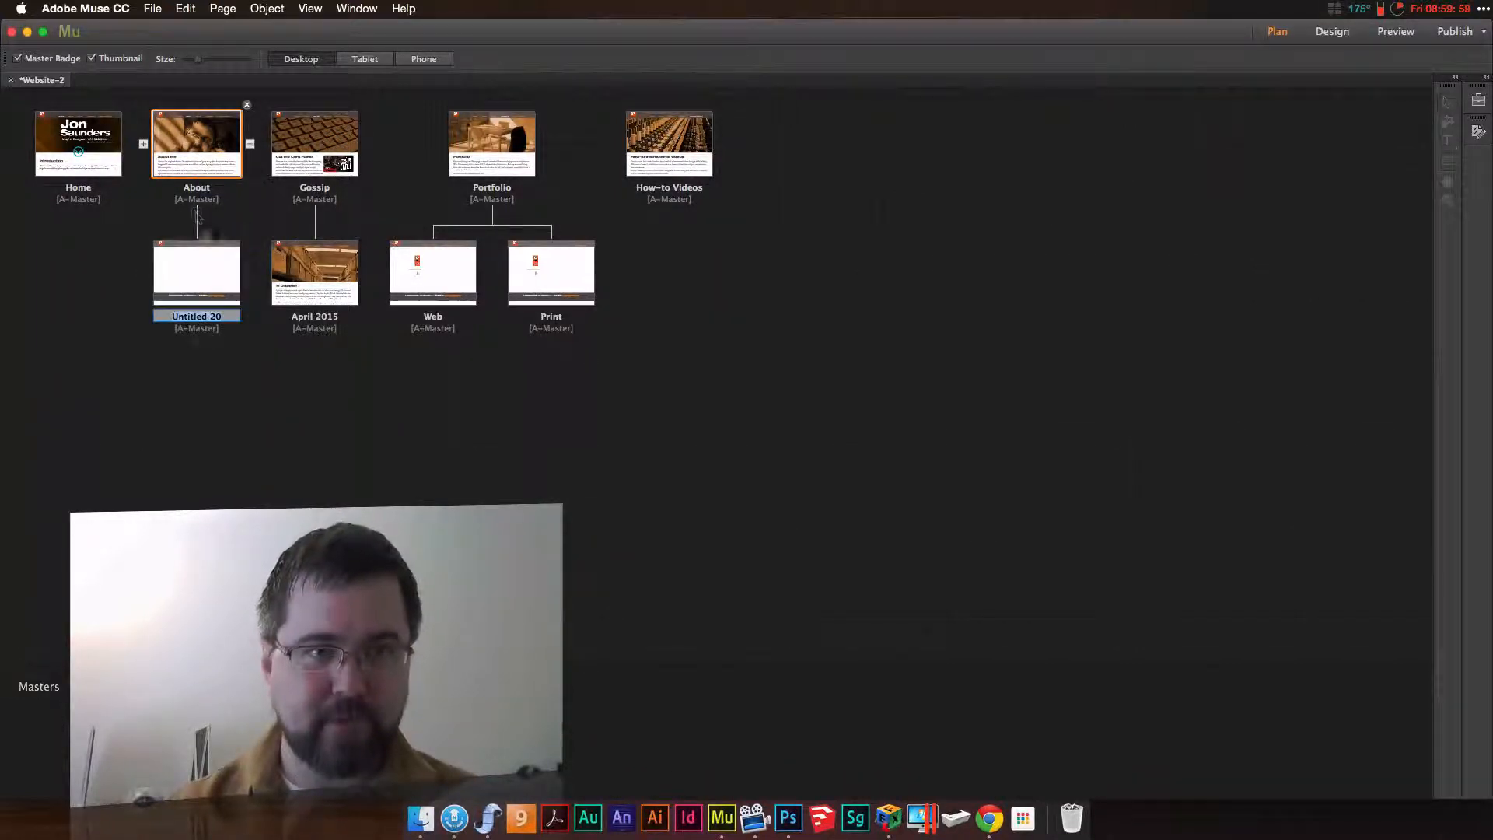
left_click(251, 274)
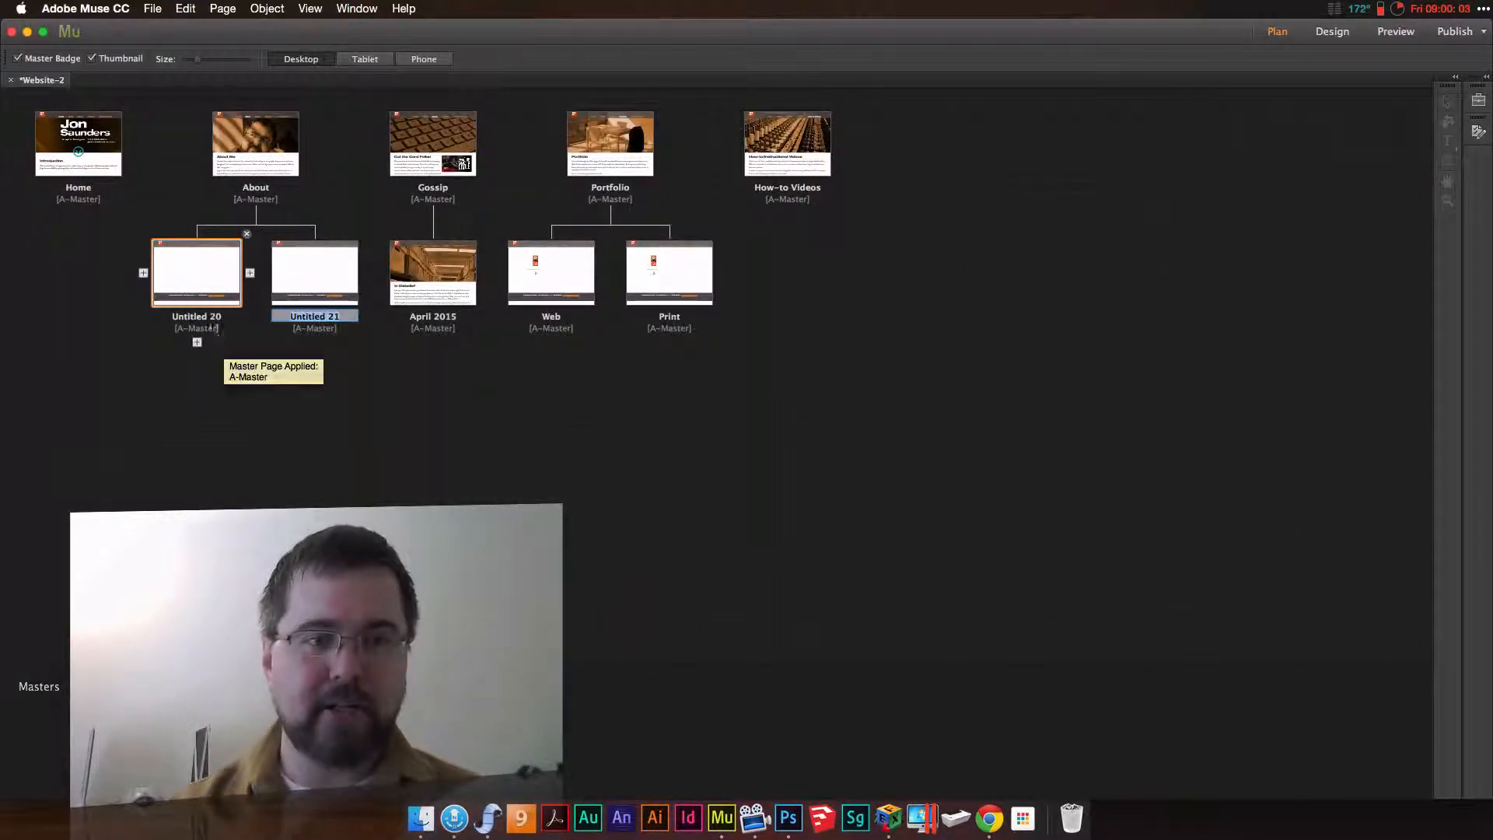
left_click(293, 434)
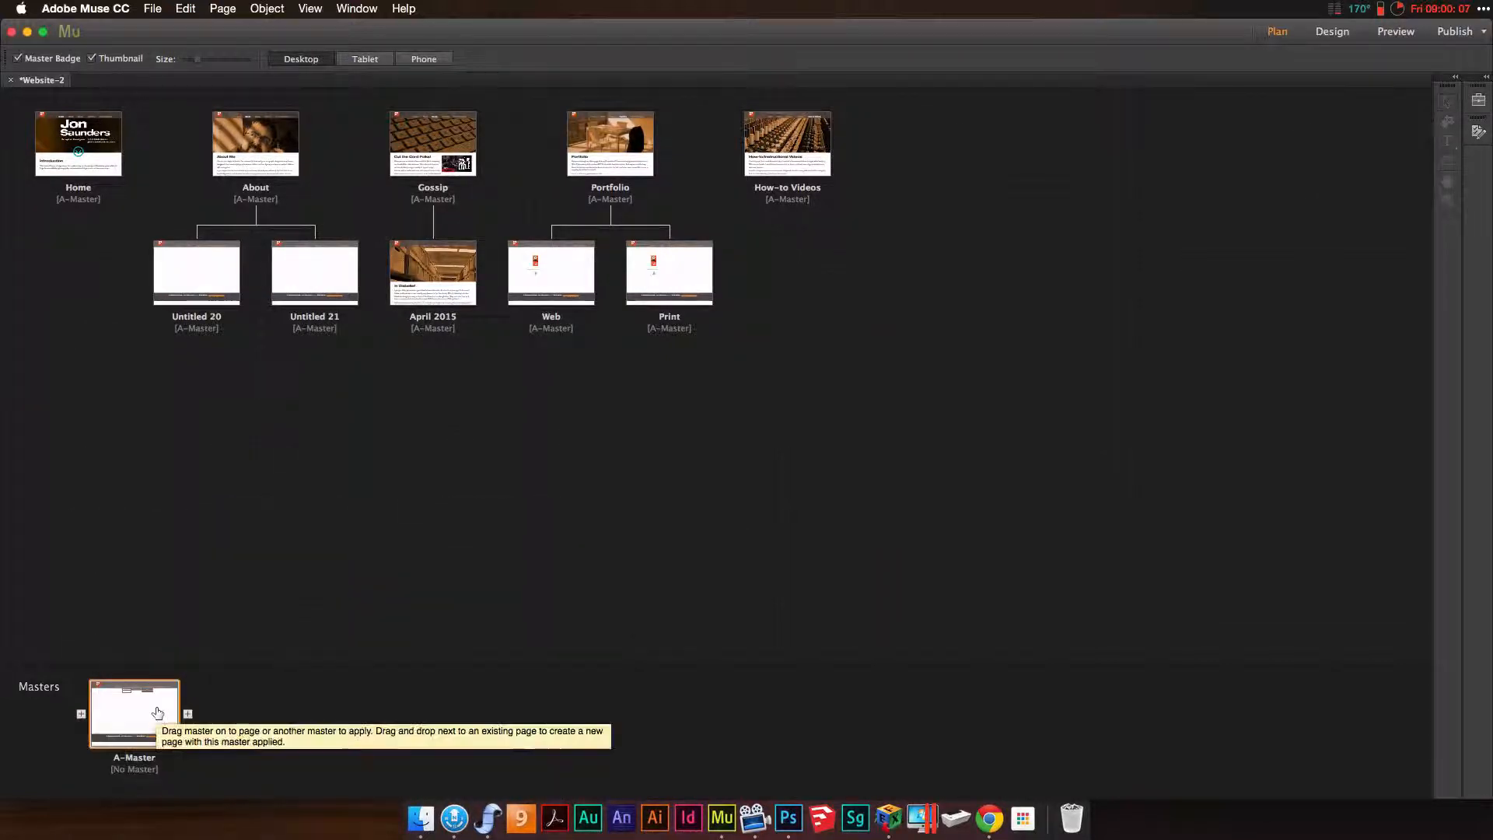
double_click(157, 712)
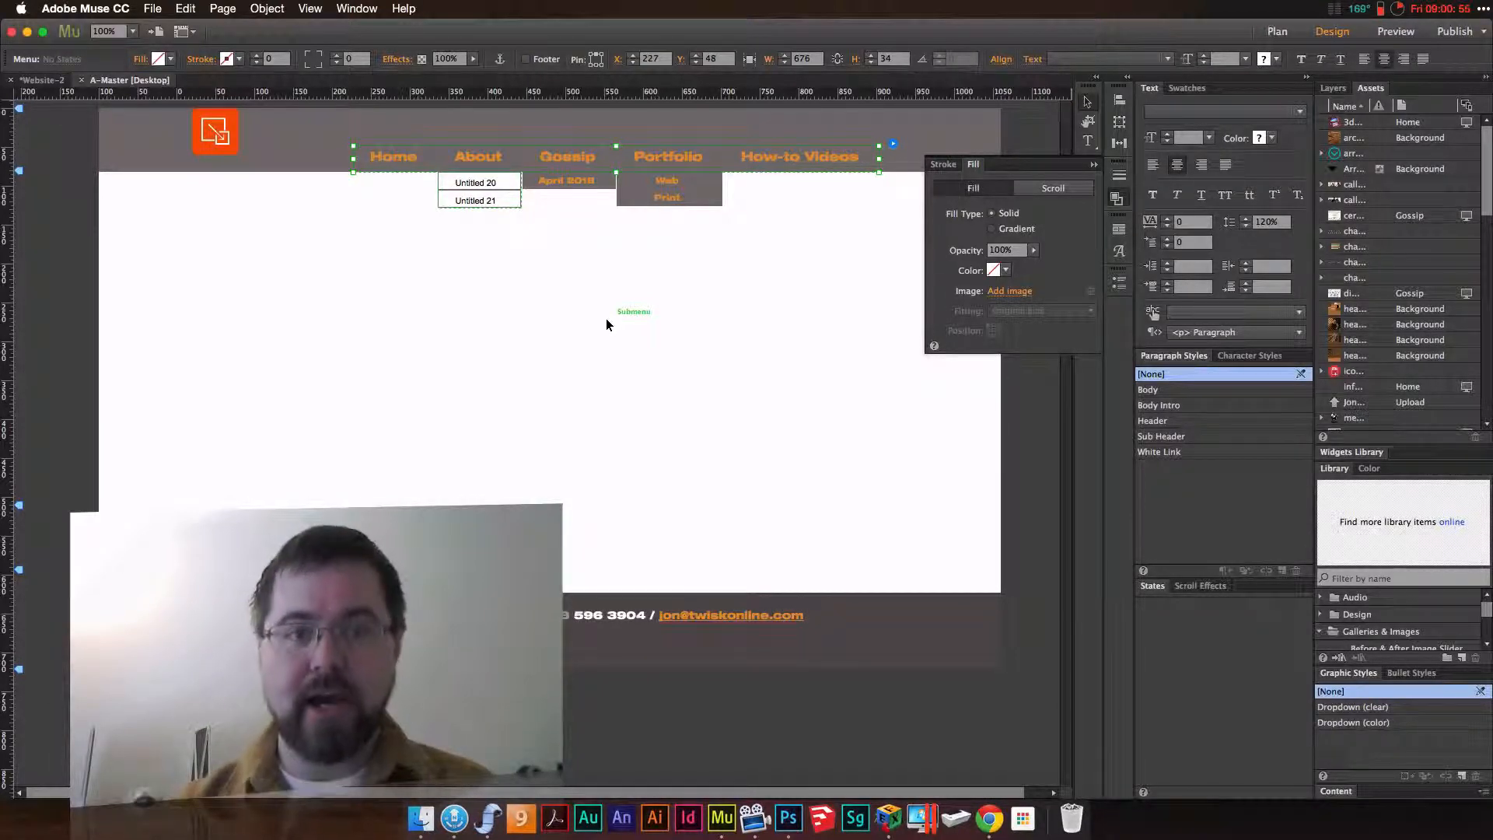
Fill the About submenu container with solid yellow at 100% opacity
left_click(511, 189)
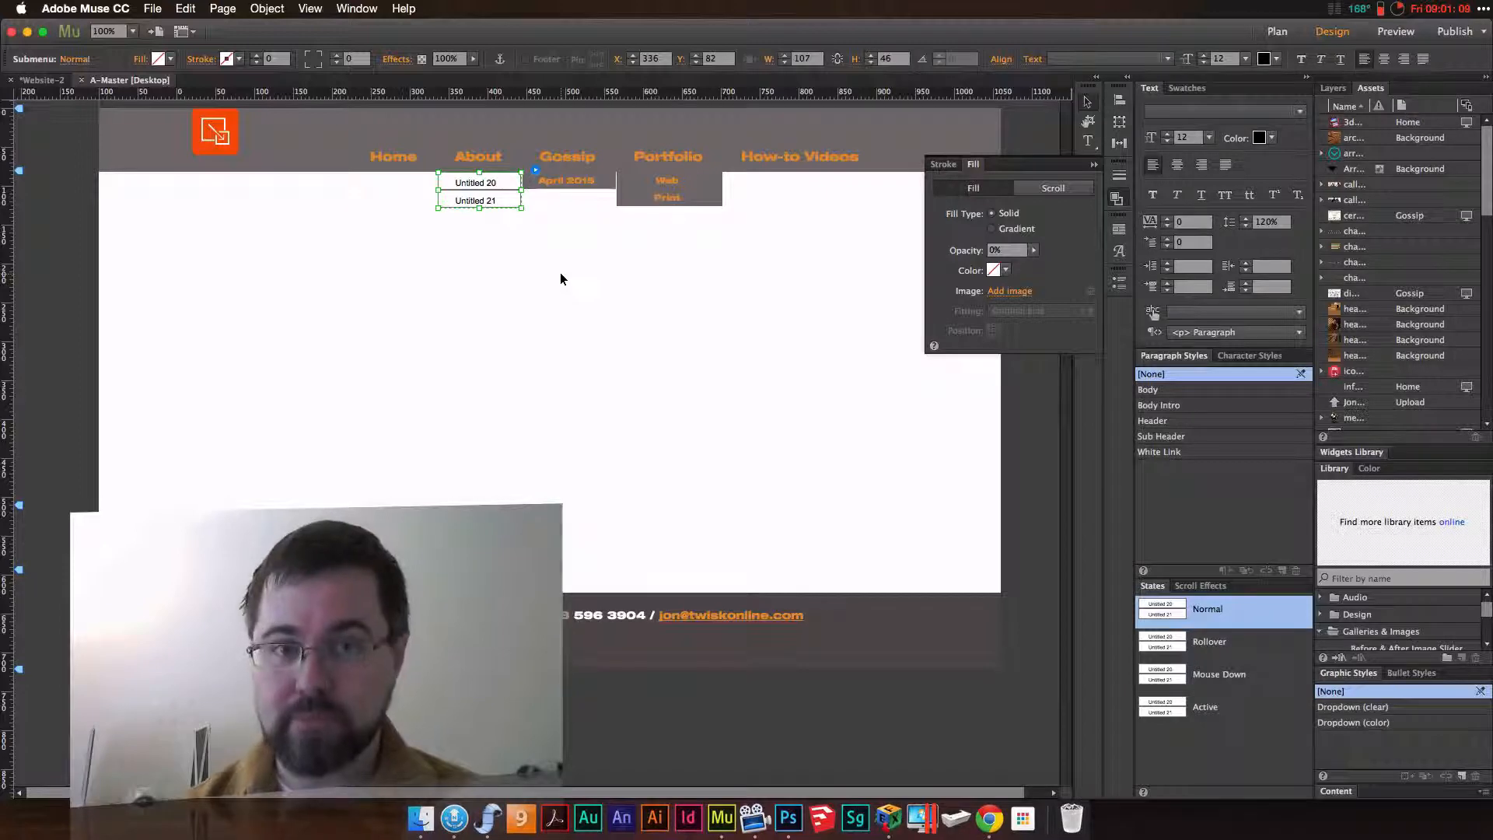
left_click(1007, 271)
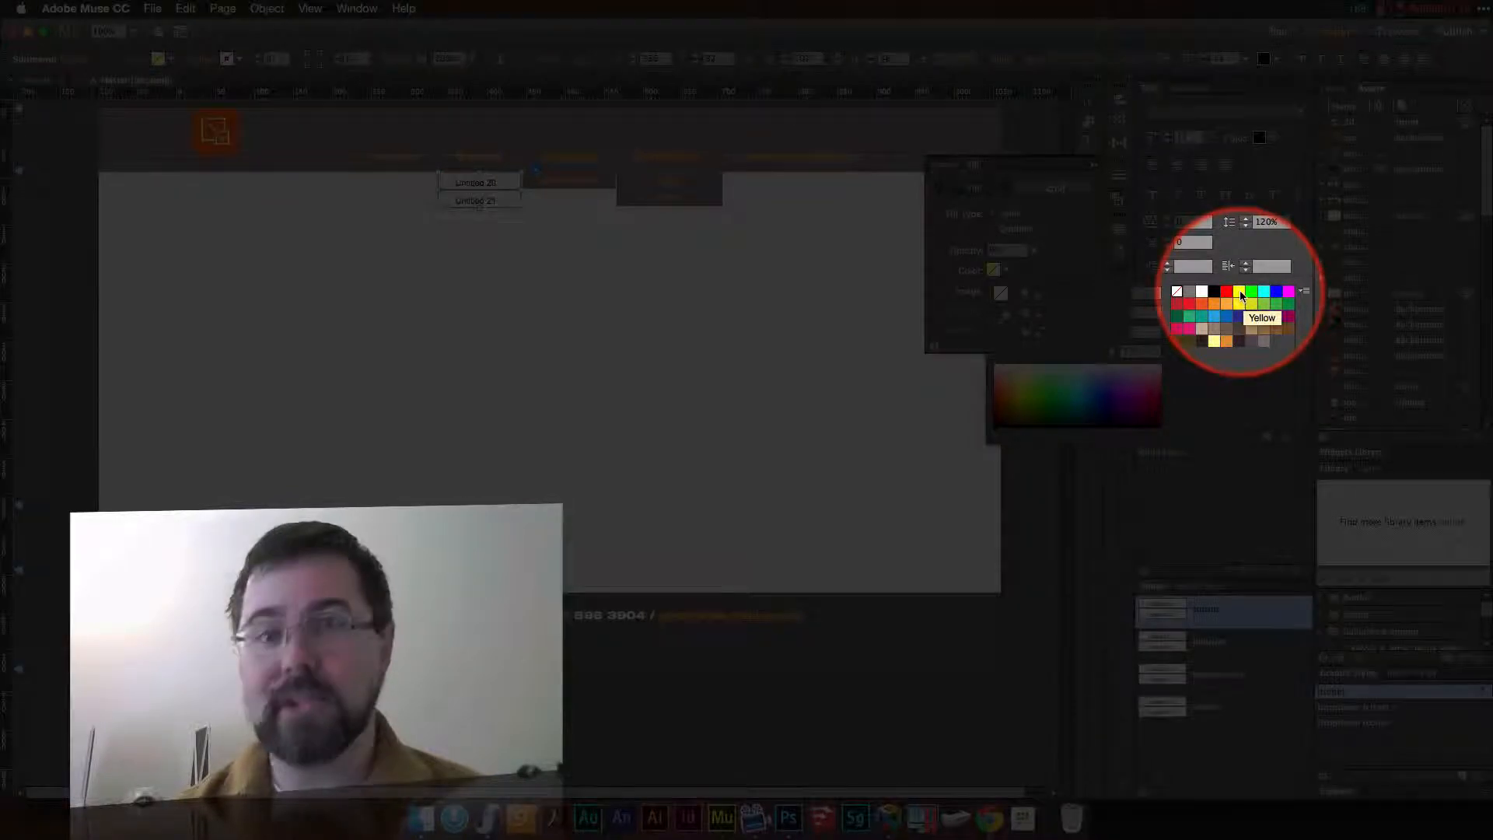
left_click(1240, 292)
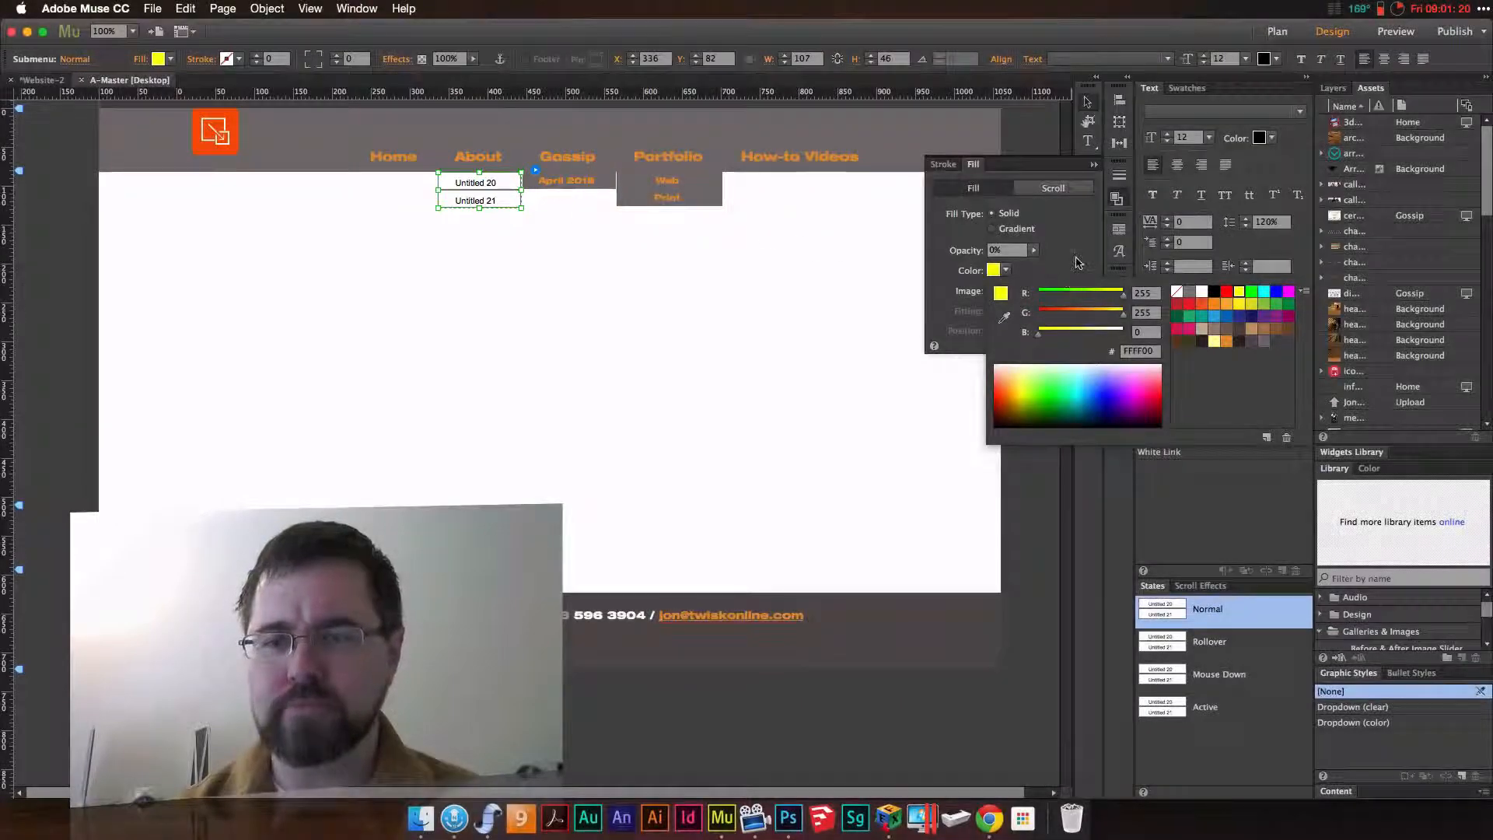
left_click(1078, 263)
left_click(1034, 251)
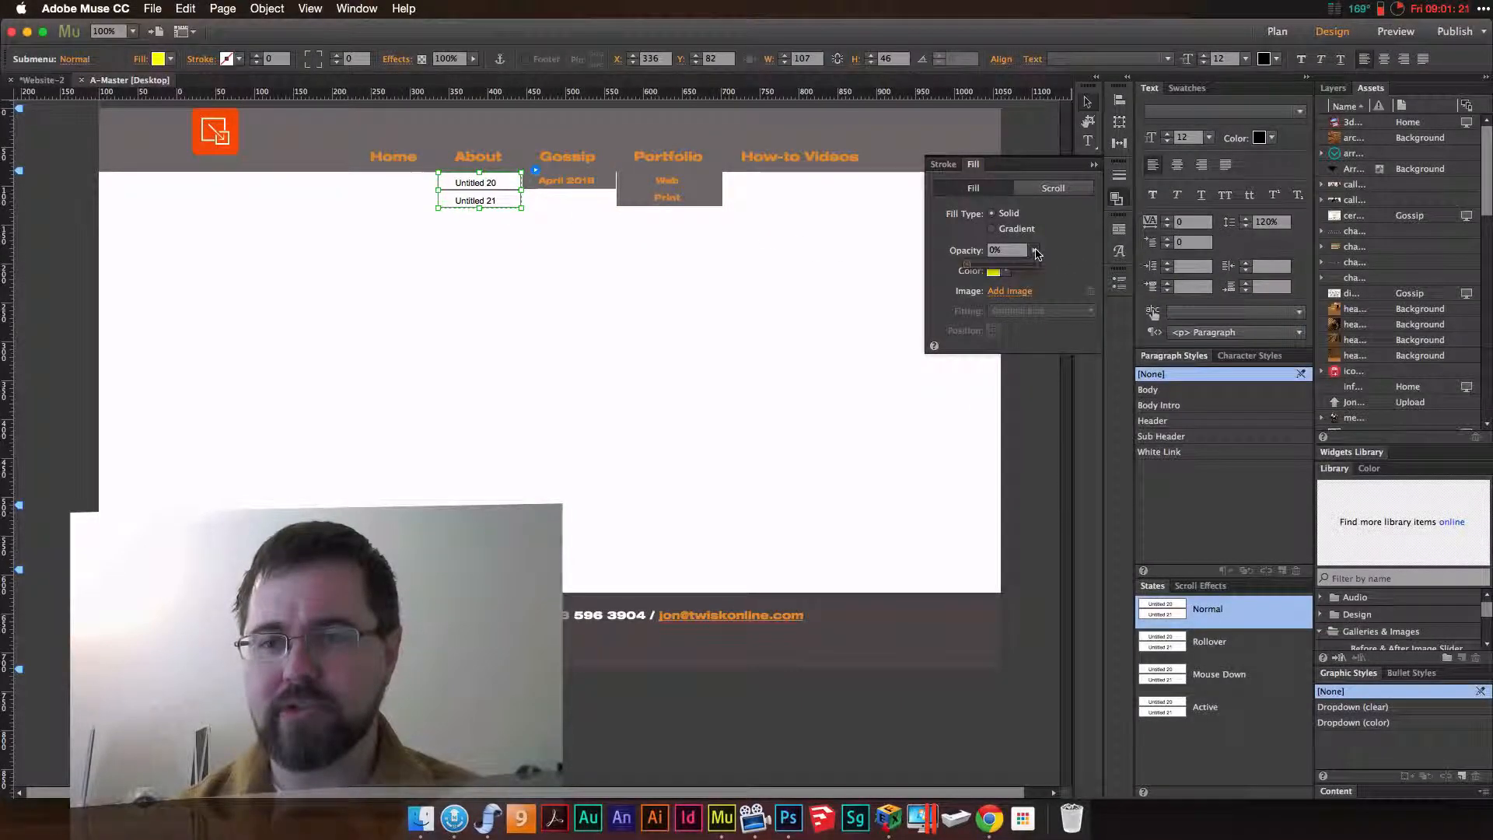
left_click(1012, 265)
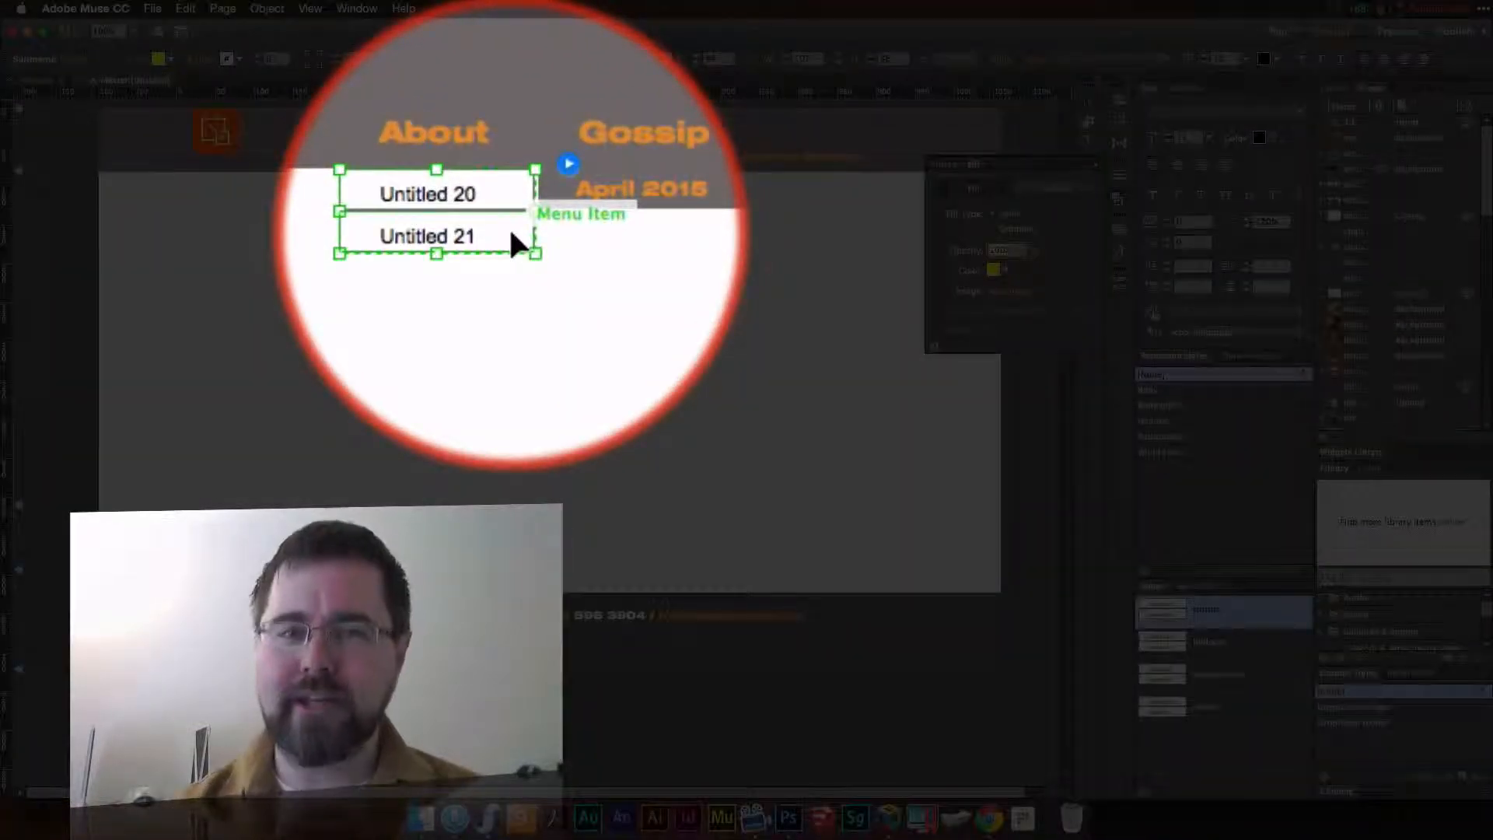
Fill the Untitled 21 menu item in the About submenu with red (FF0000)
left_click(511, 233)
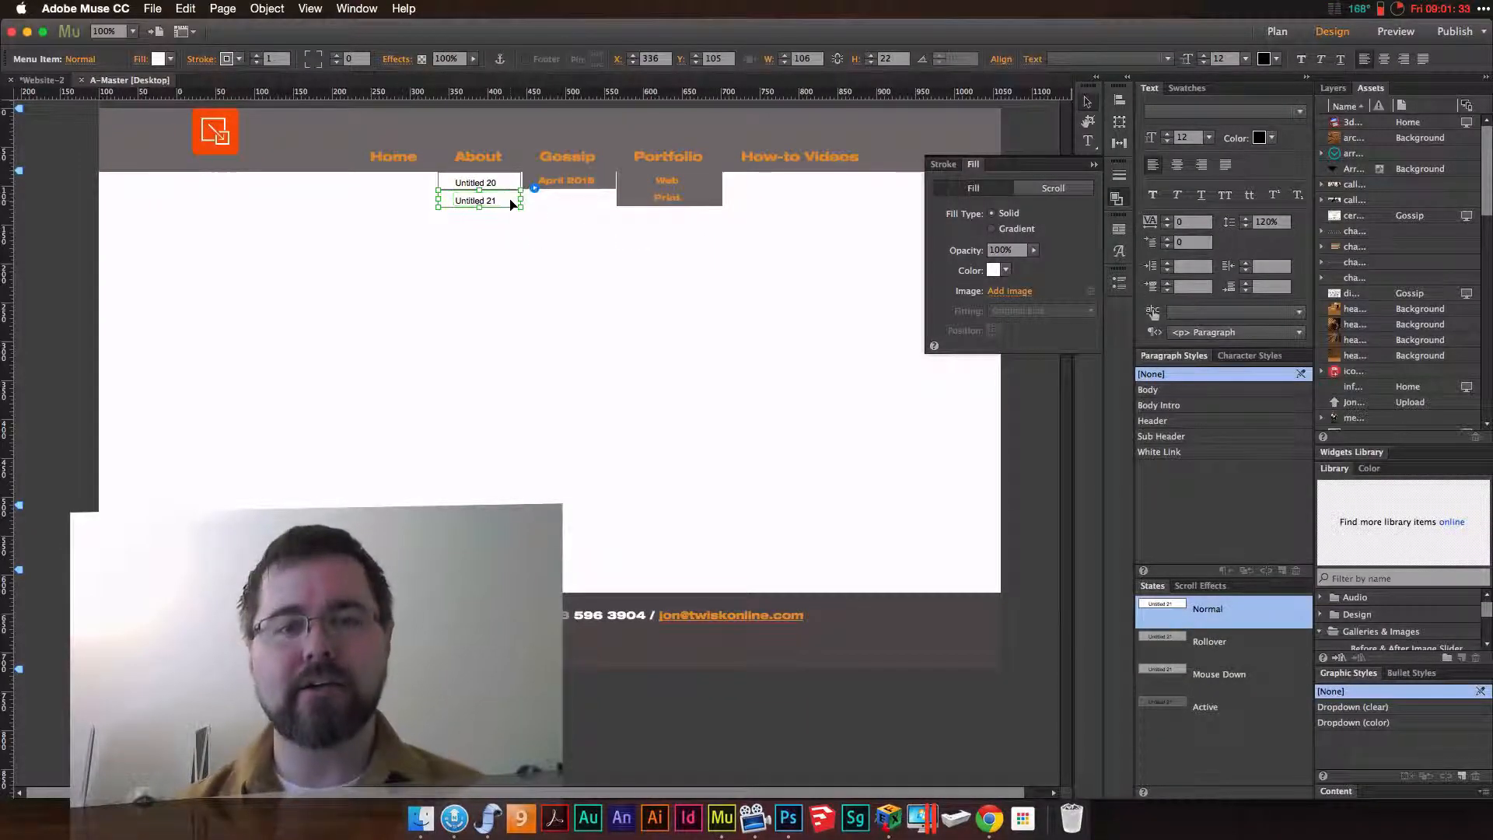
left_click(1007, 271)
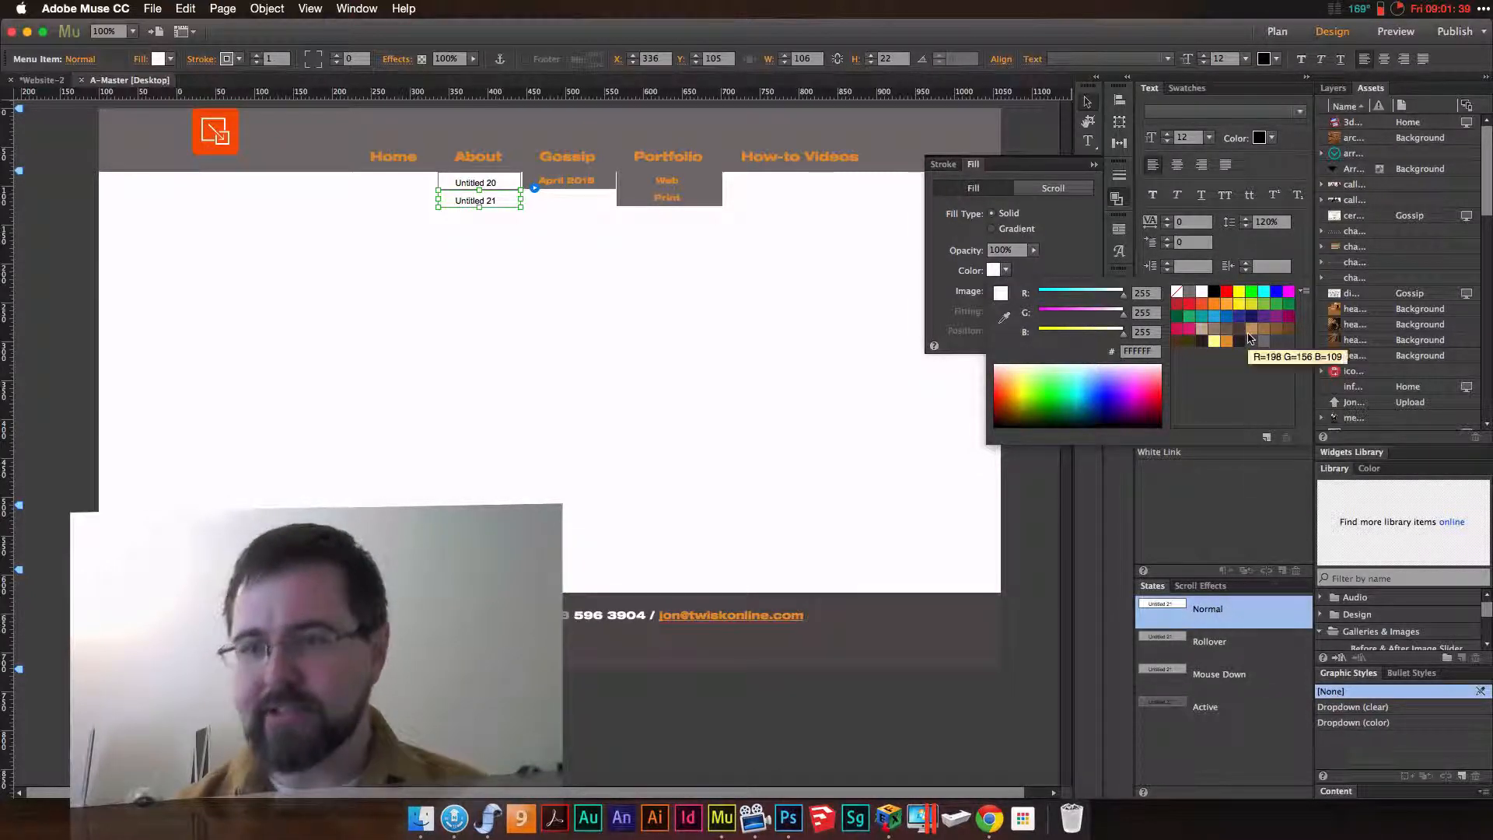
left_click(1227, 292)
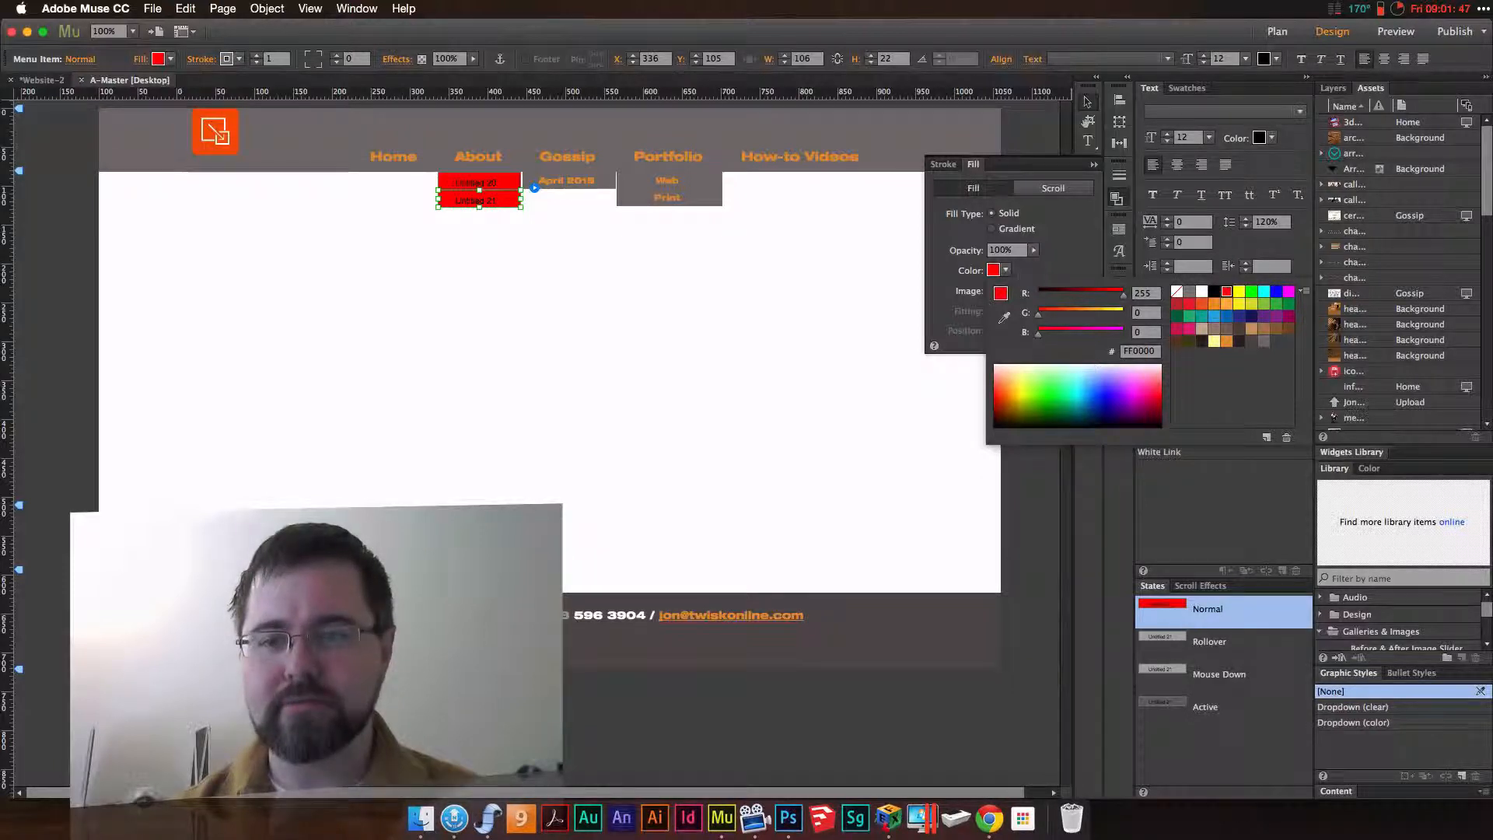
left_click(1043, 273)
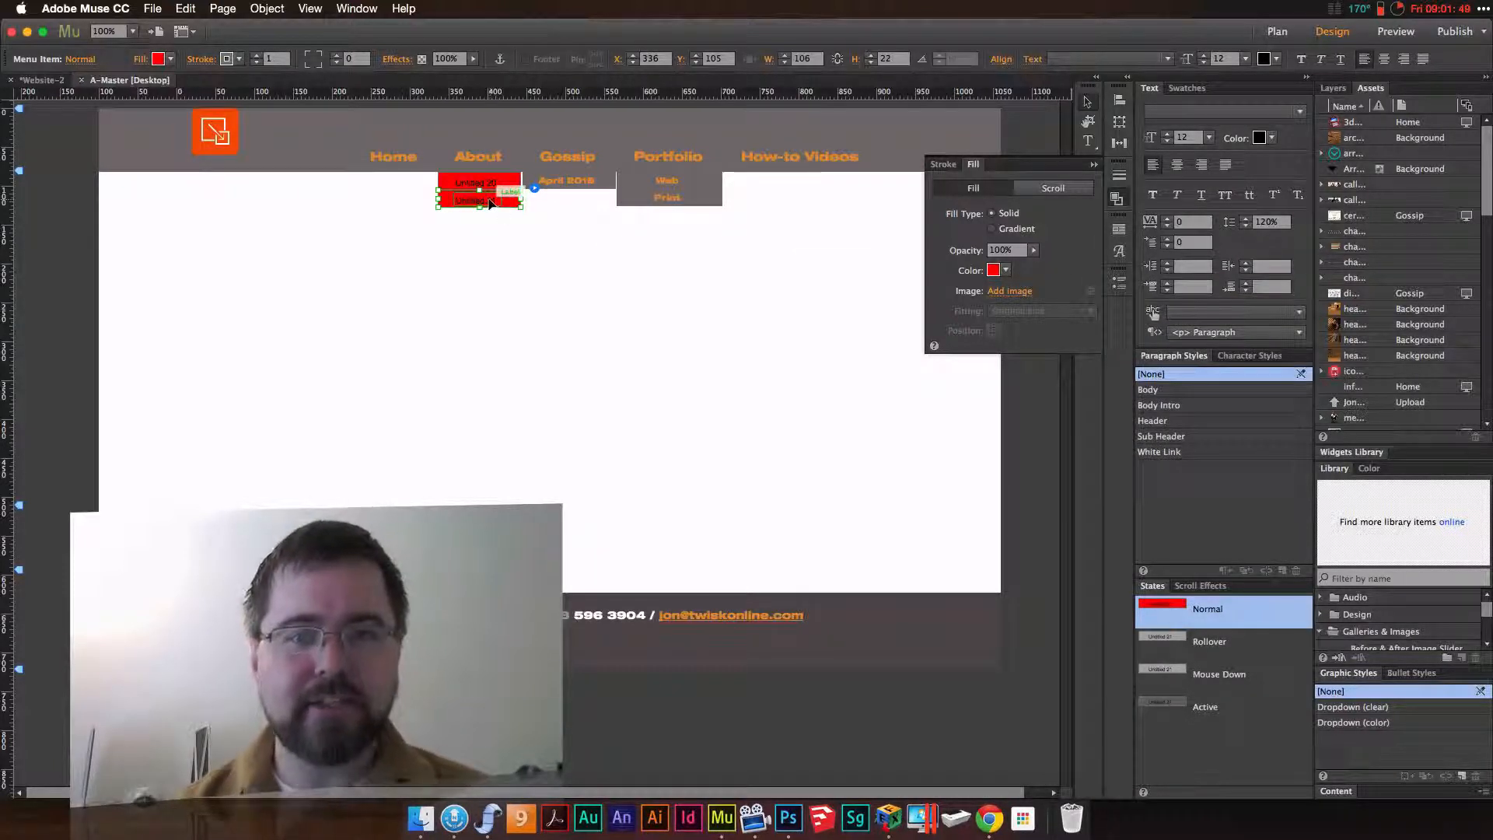
Set the About submenu item's label to the Helvetica Neue LT Std 83 Heavy font and colour it white (FFFFFF)
left_click(491, 203)
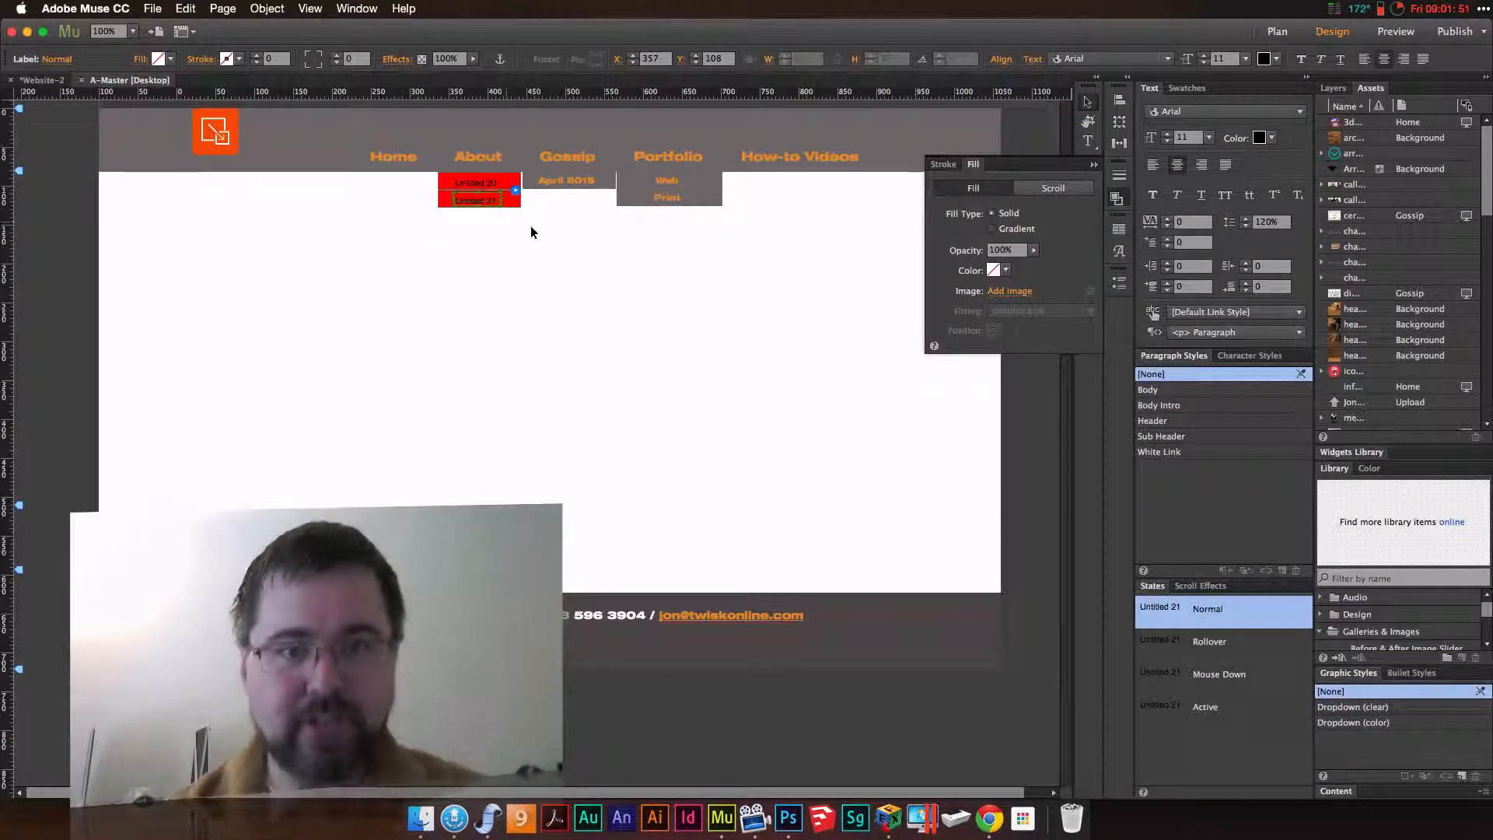
left_click(1189, 115)
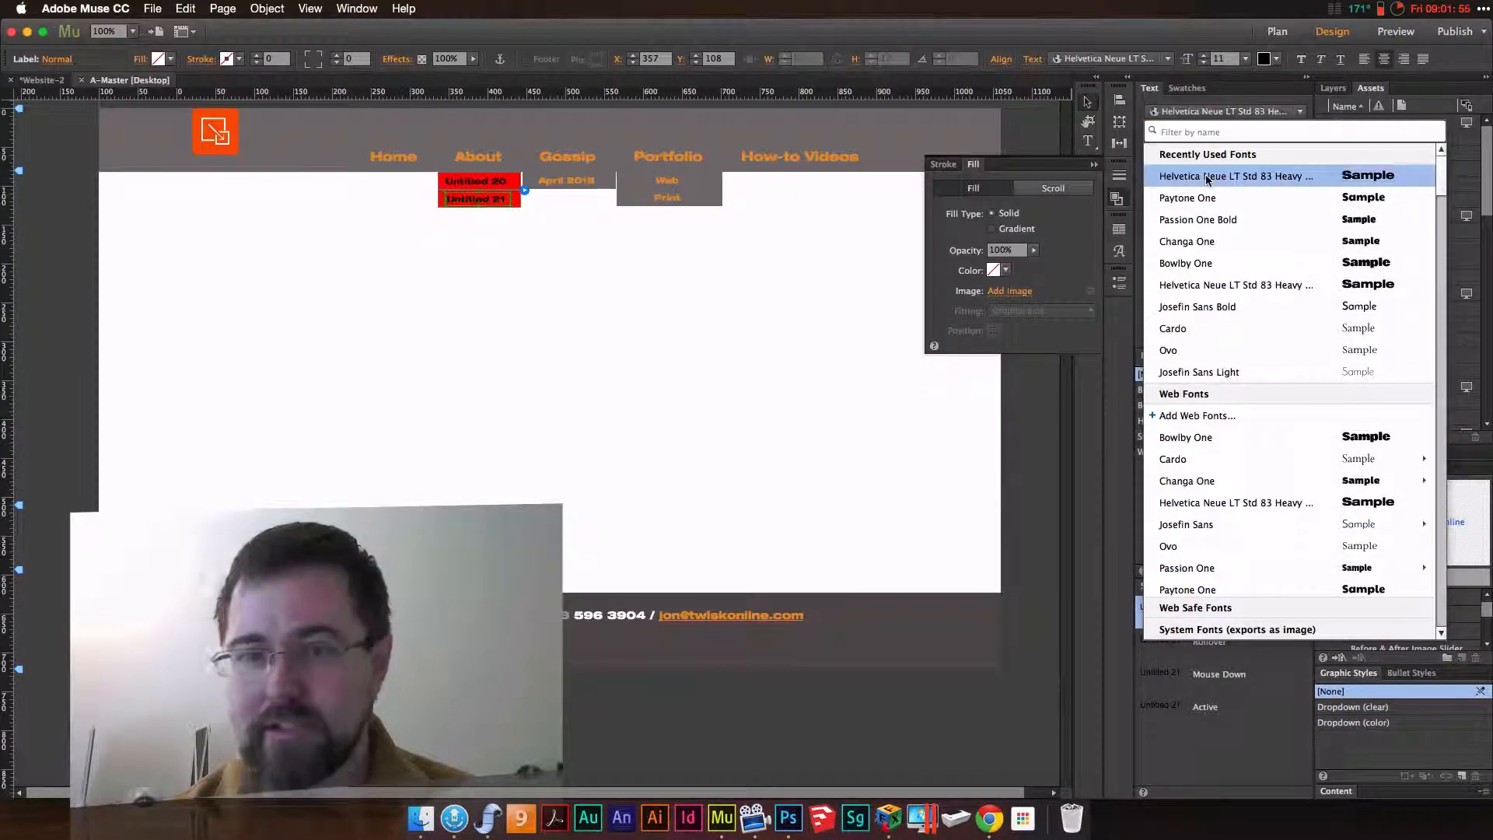
left_click(1208, 177)
left_click(1261, 140)
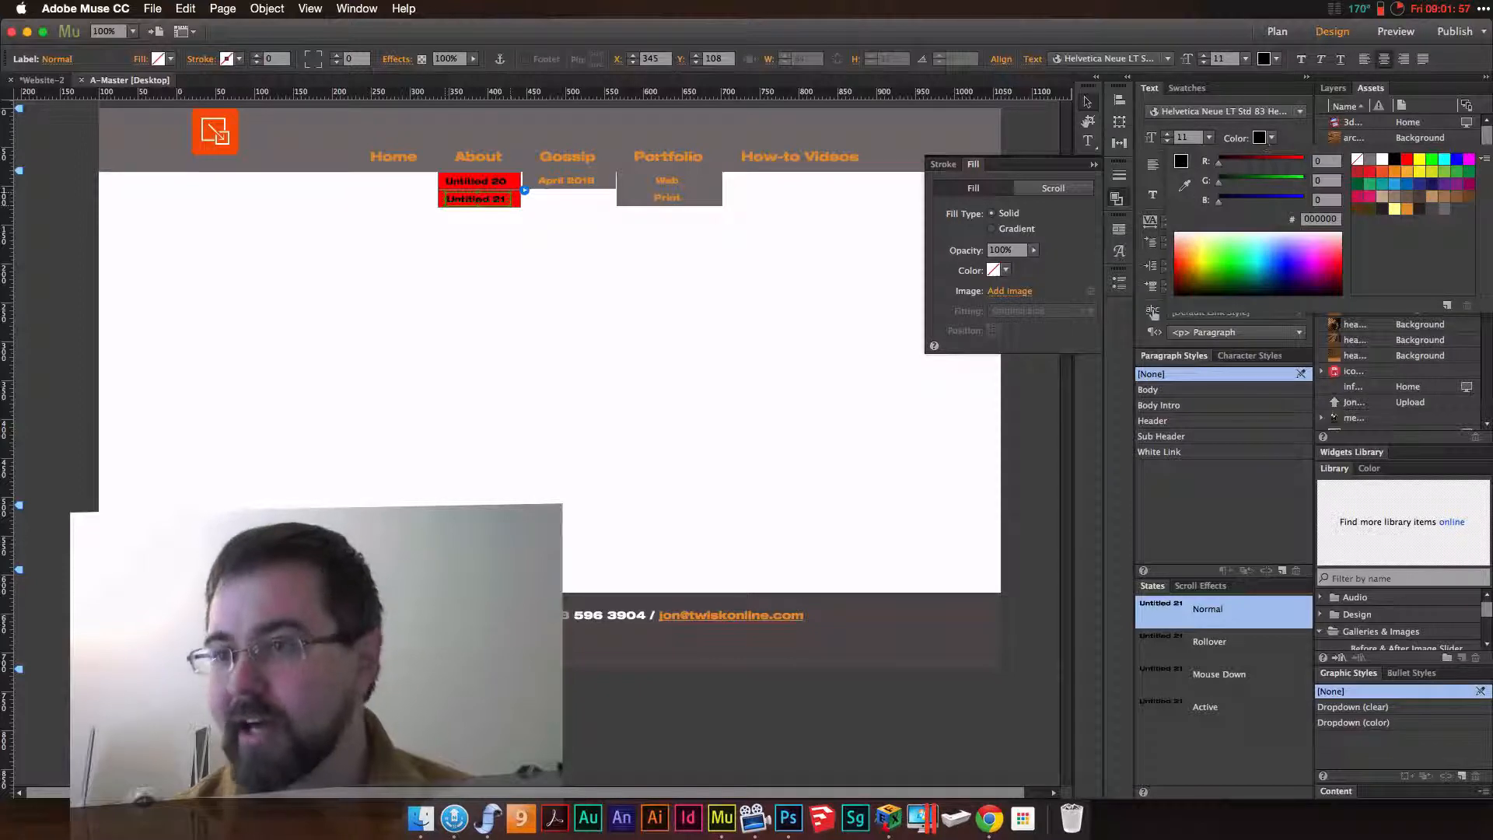
left_click(1383, 161)
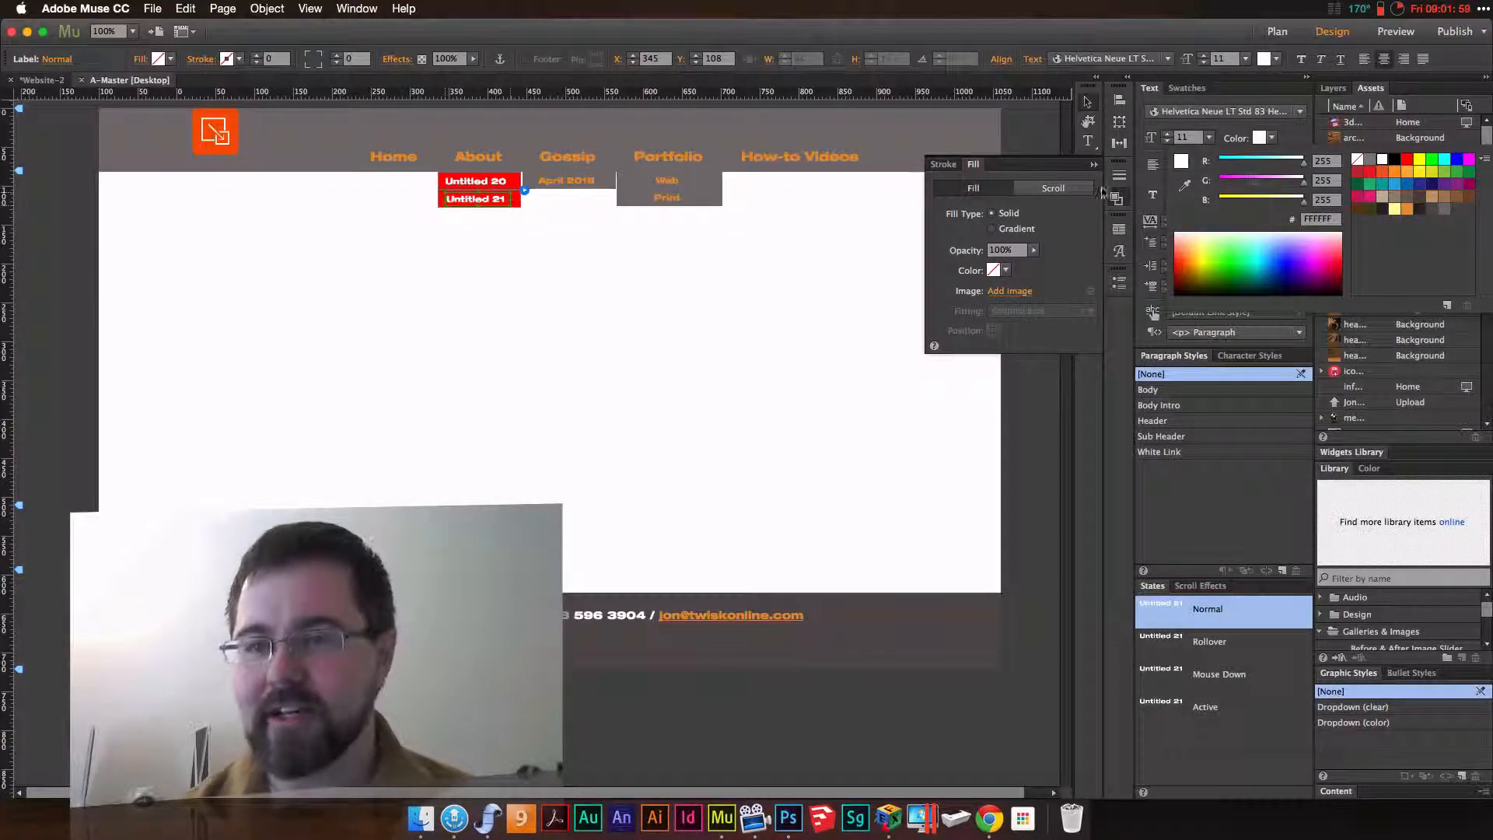
left_click(1070, 228)
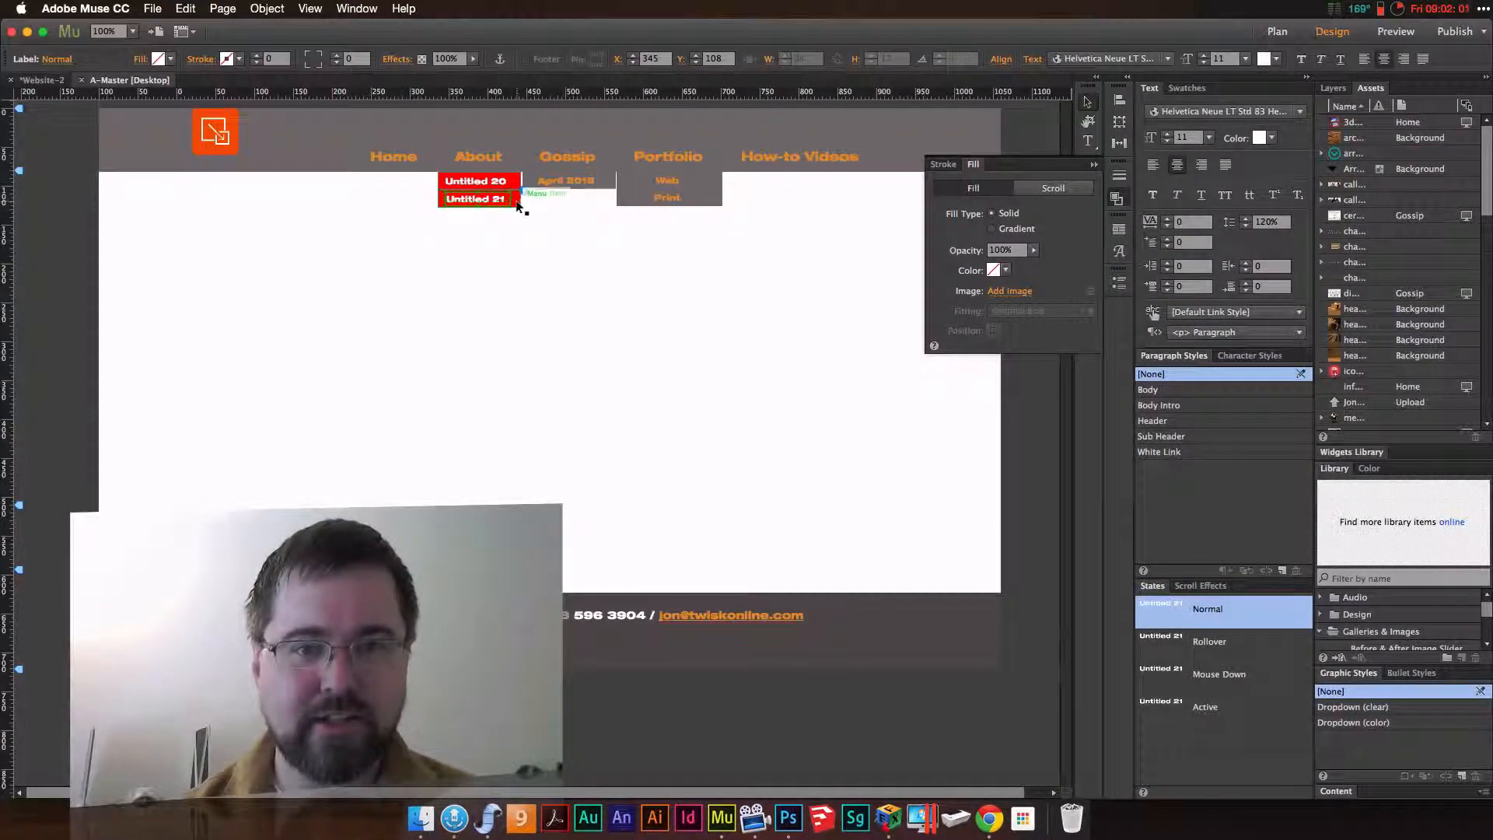
Lower the Untitled 21 menu item's fill opacity to 0% to reveal the submenu fill, and restore it to 100%
left_click(516, 199)
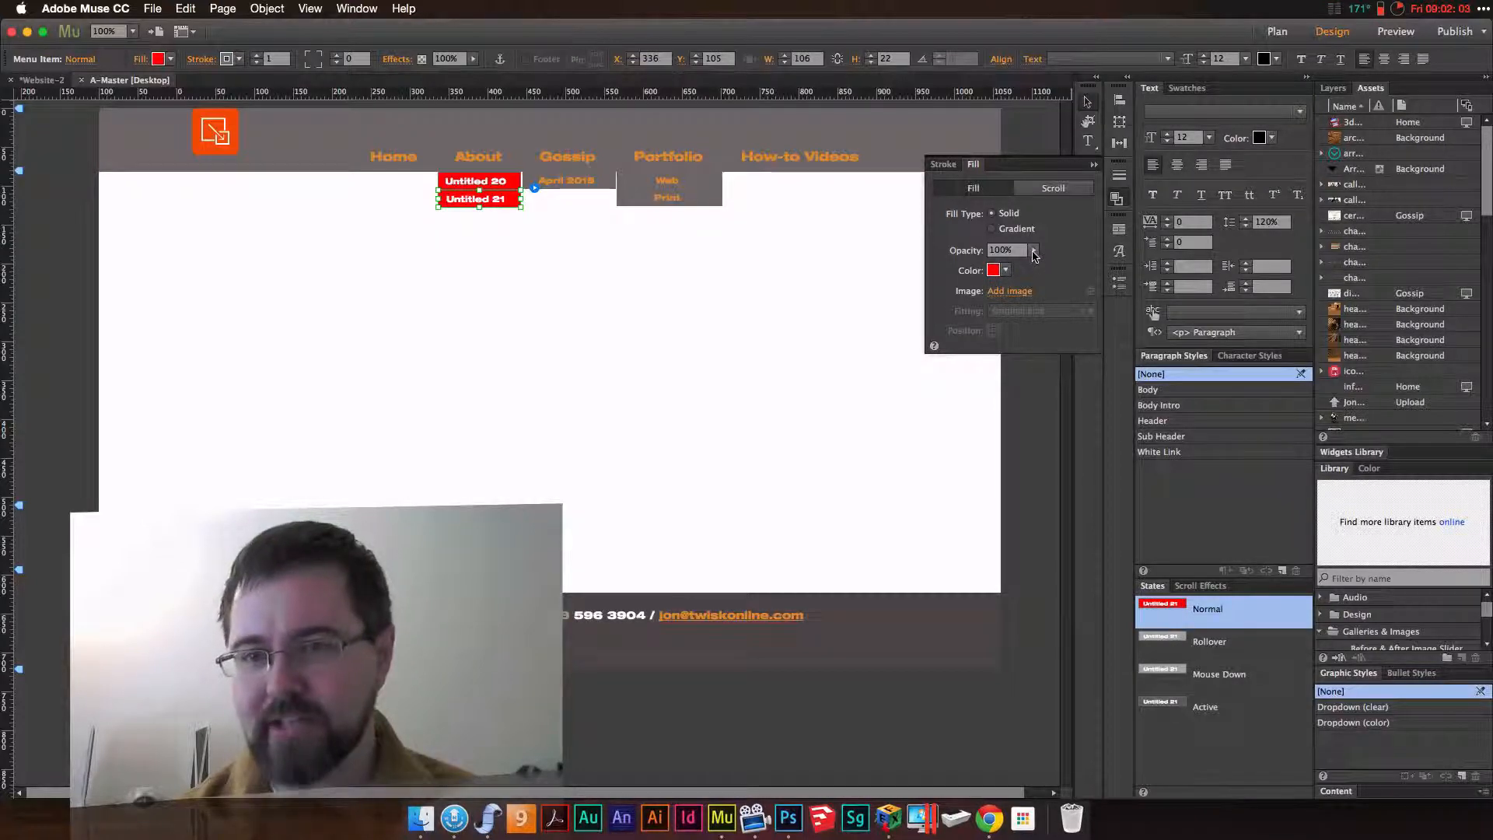
left_click_drag(1033, 249, 948, 270)
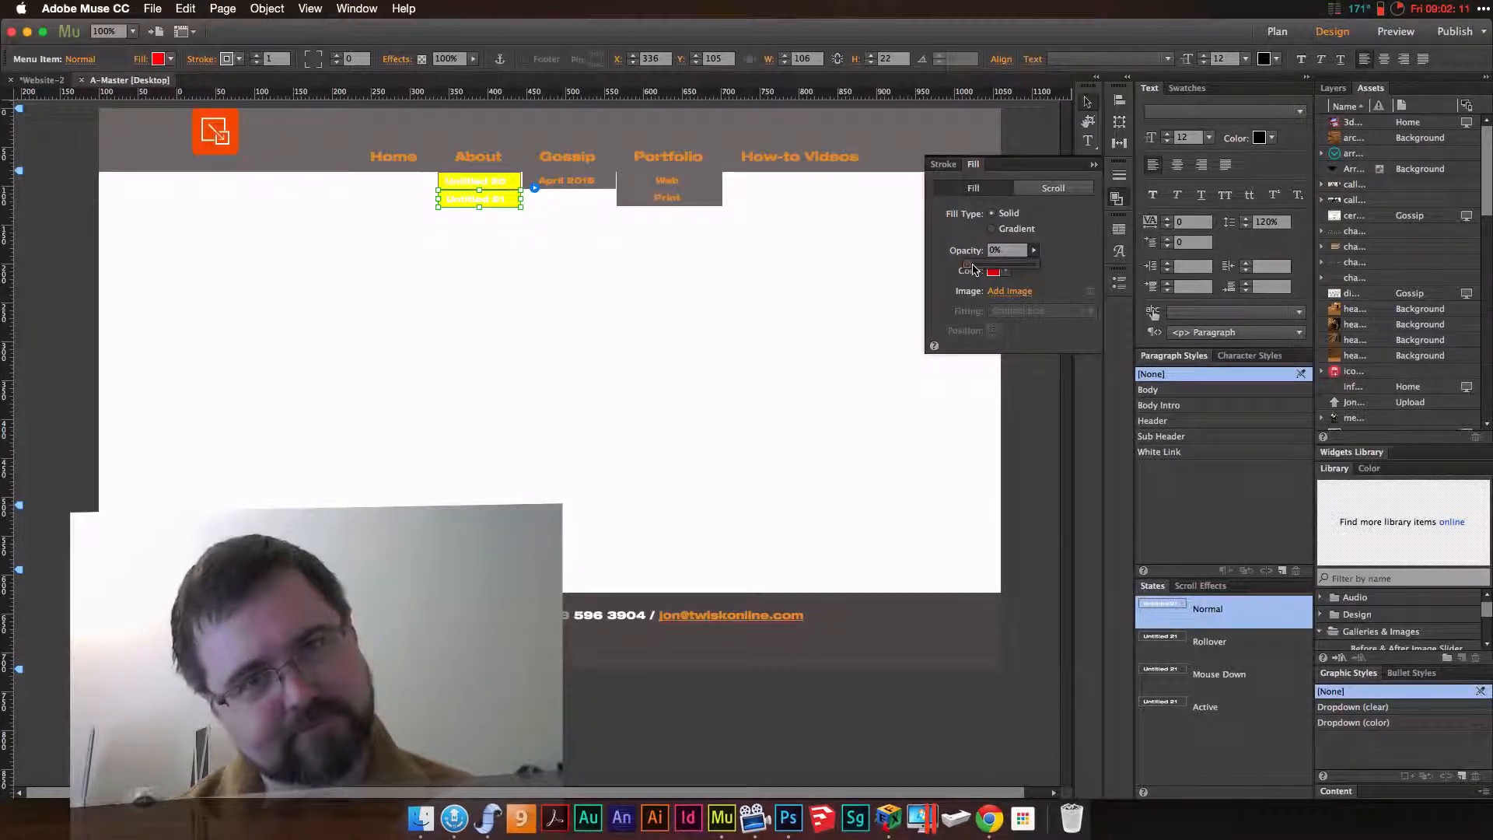
left_click_drag(974, 269, 1054, 269)
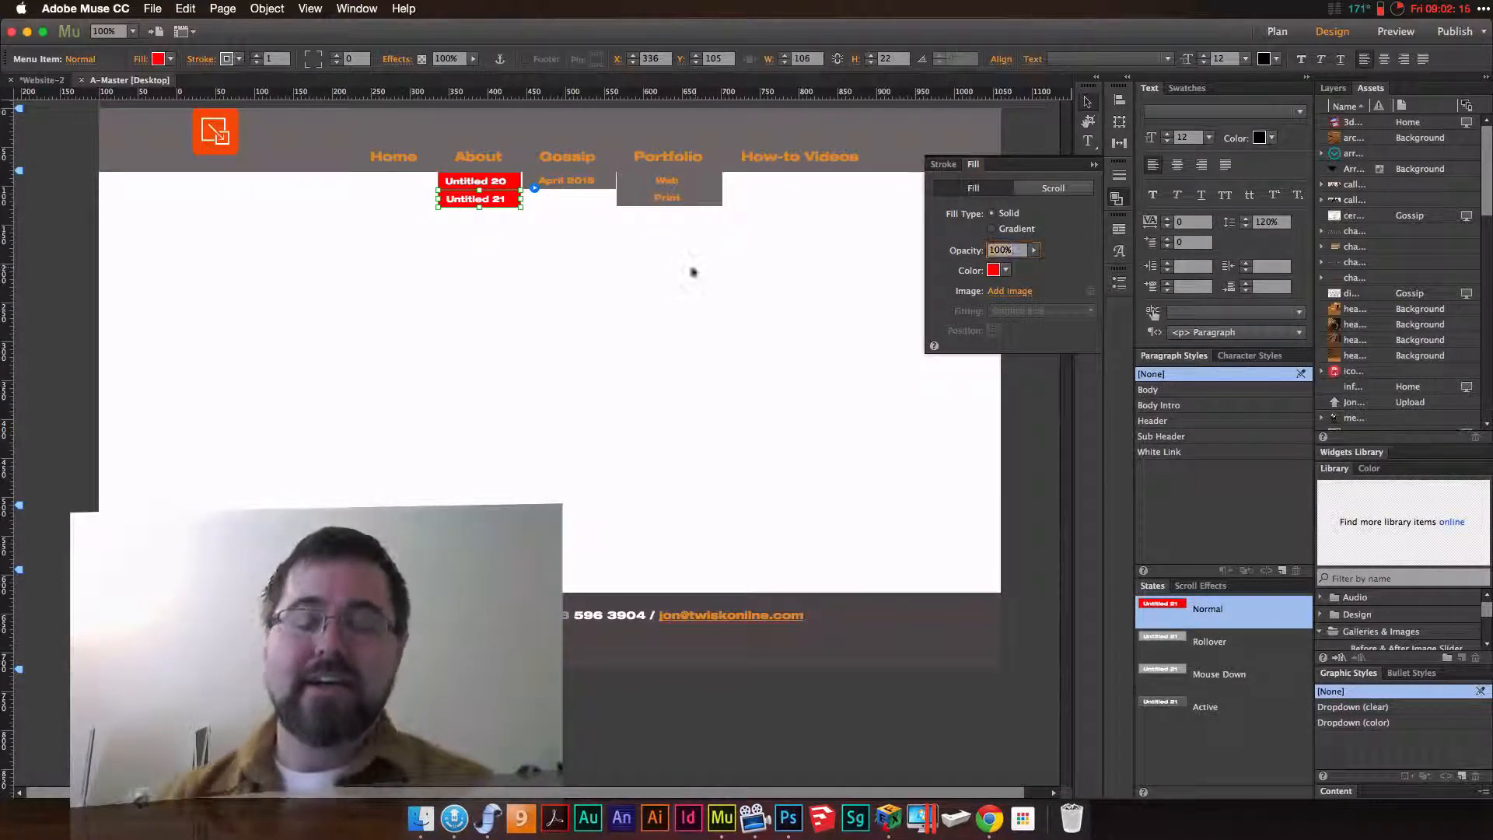
left_click(508, 234)
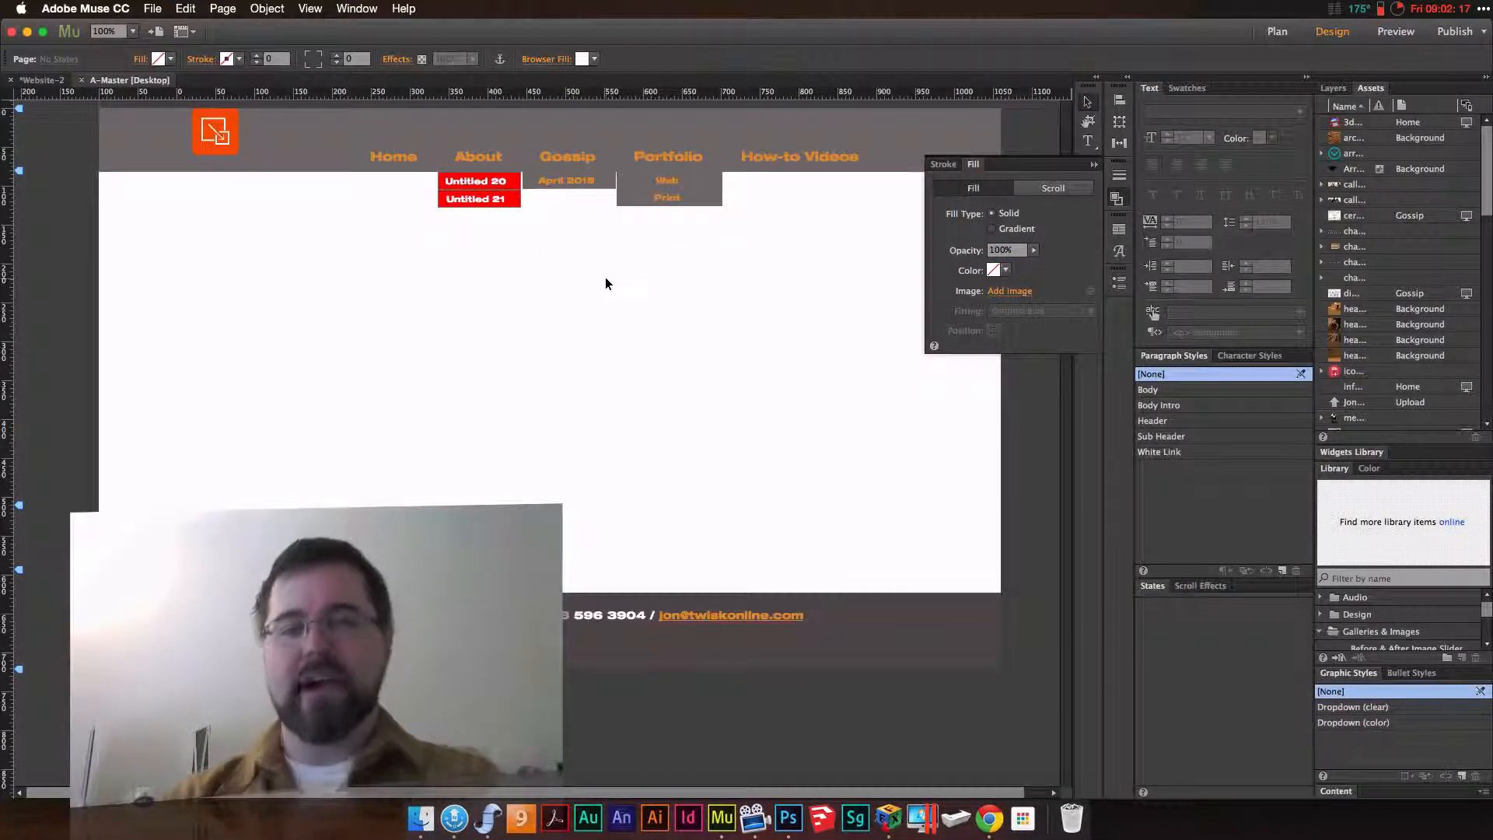
Change the About submenu container's fill colour to dark green (009245)
left_click(498, 193)
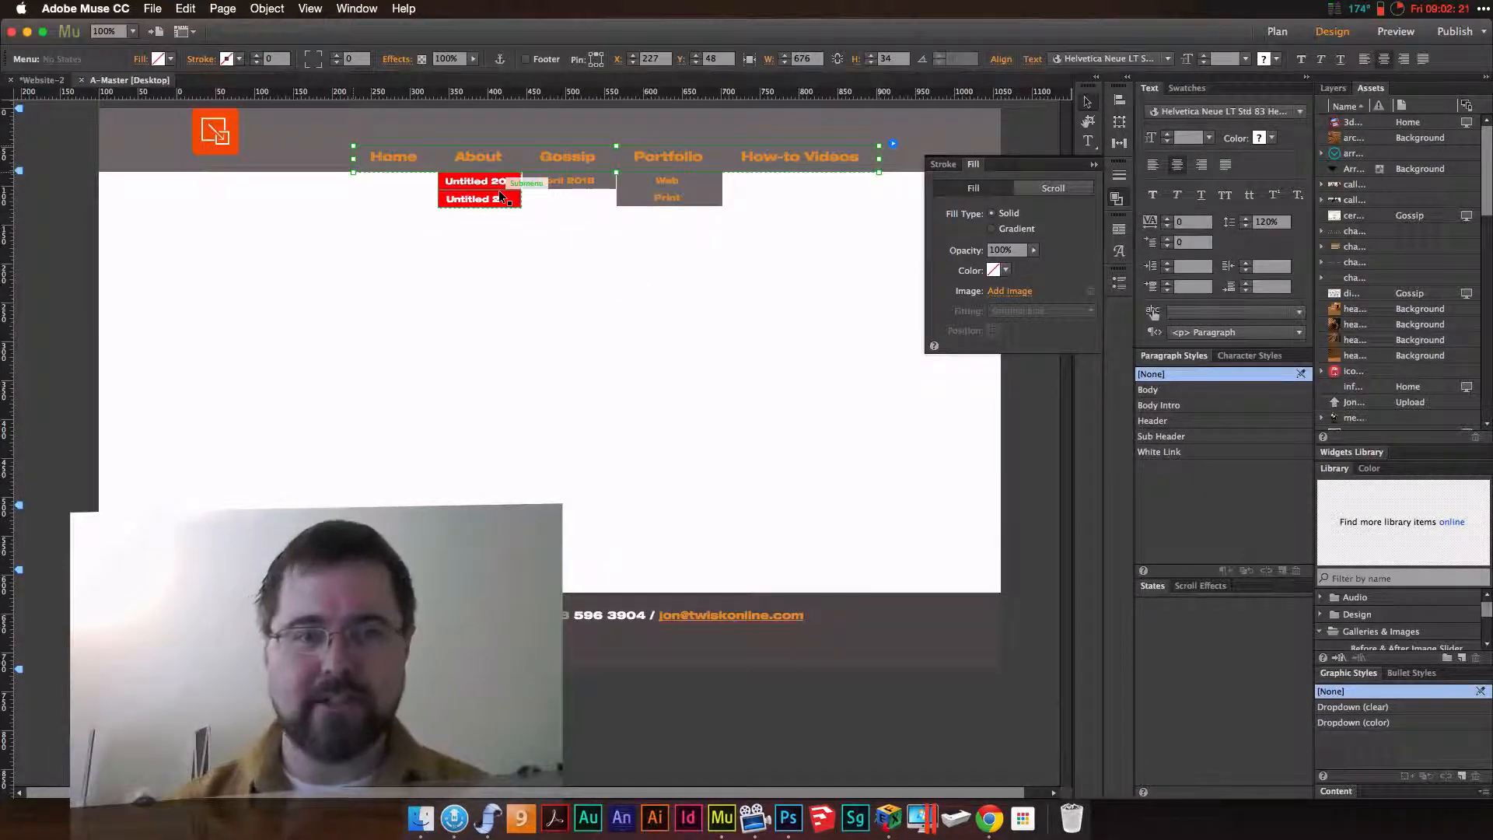
left_click(497, 190)
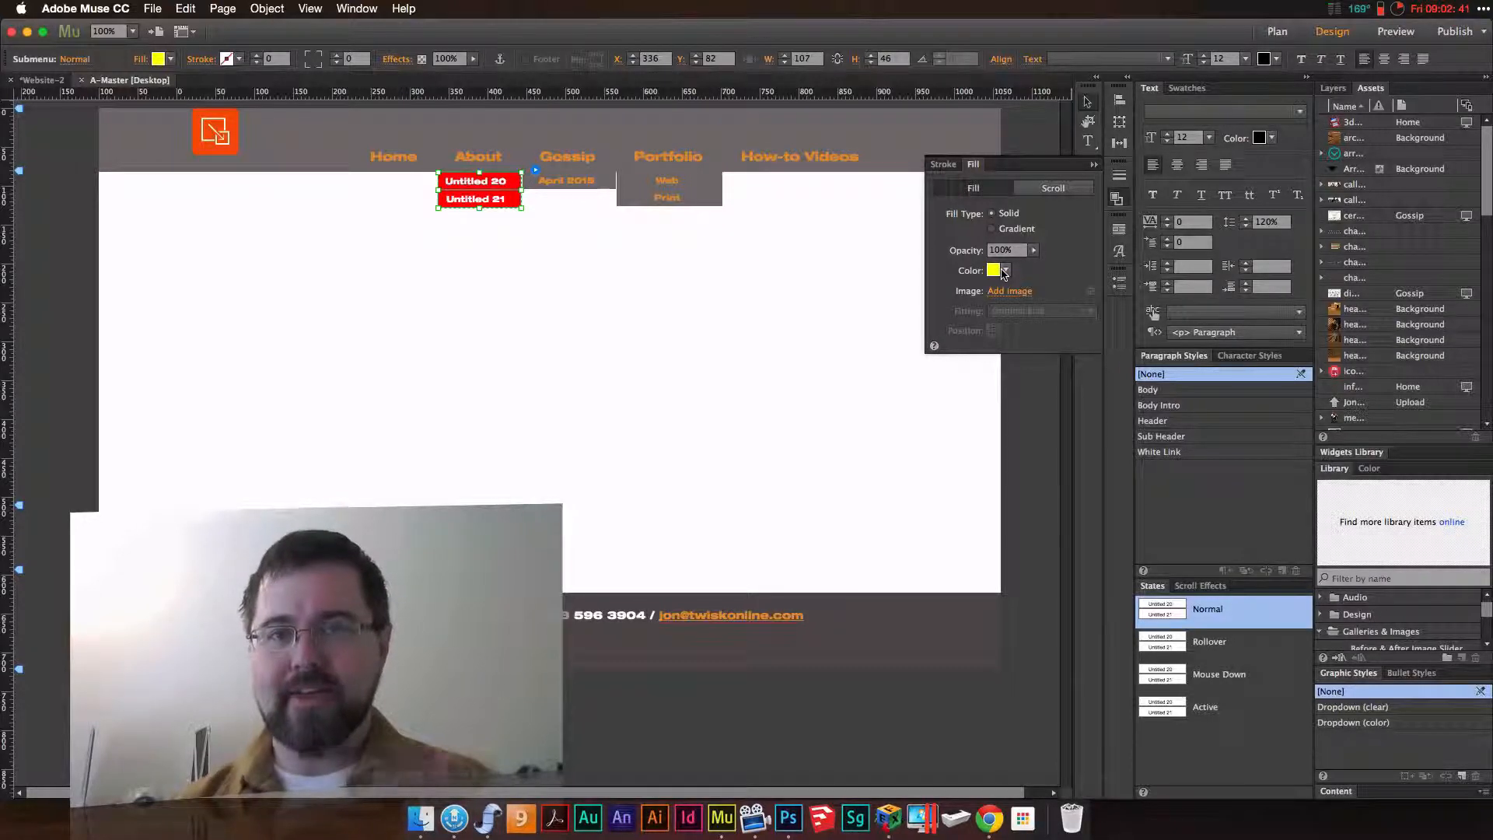
left_click(1004, 270)
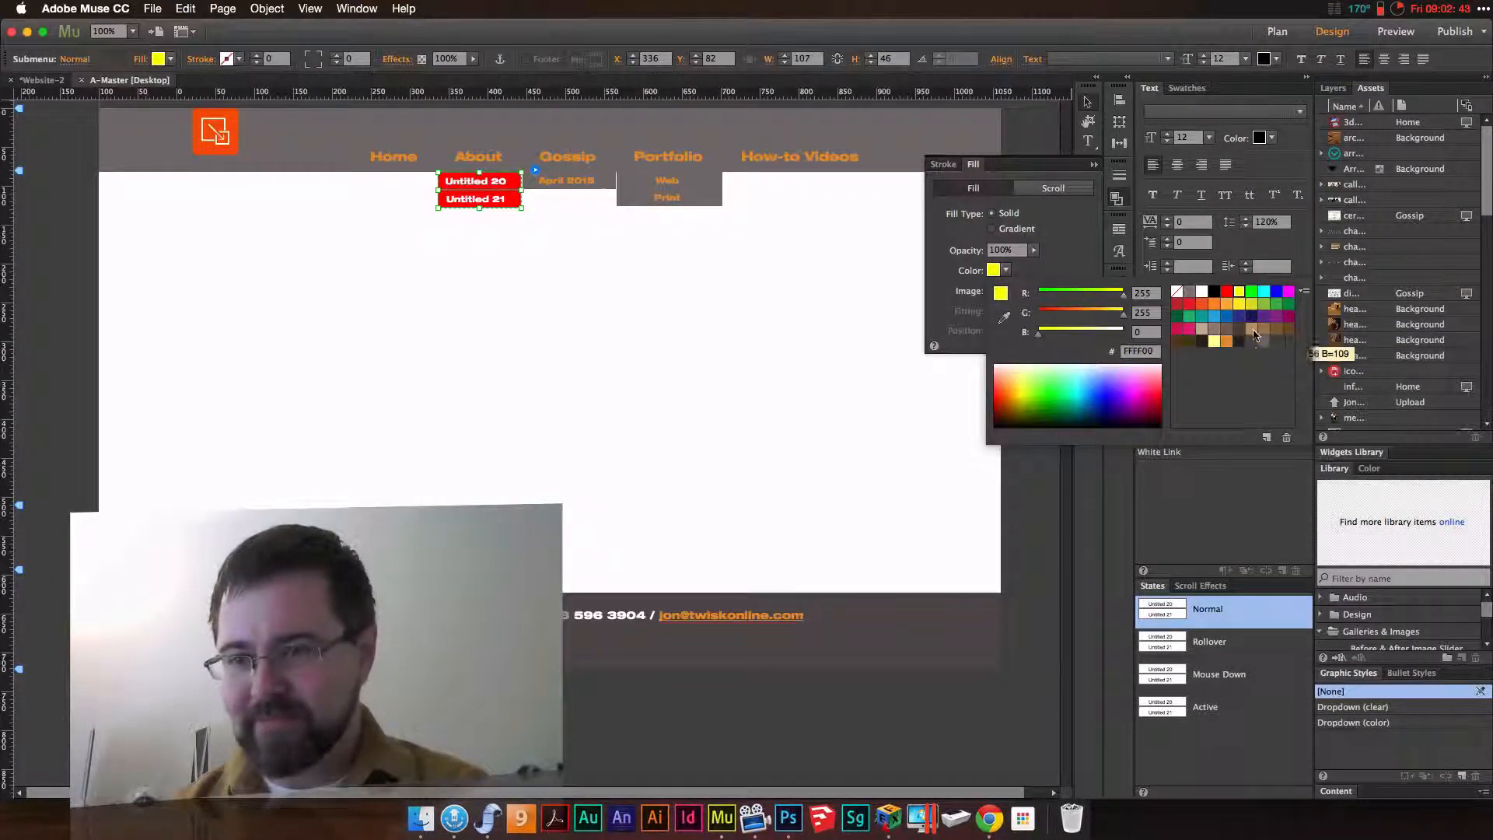
left_click(1252, 303)
left_click(1289, 304)
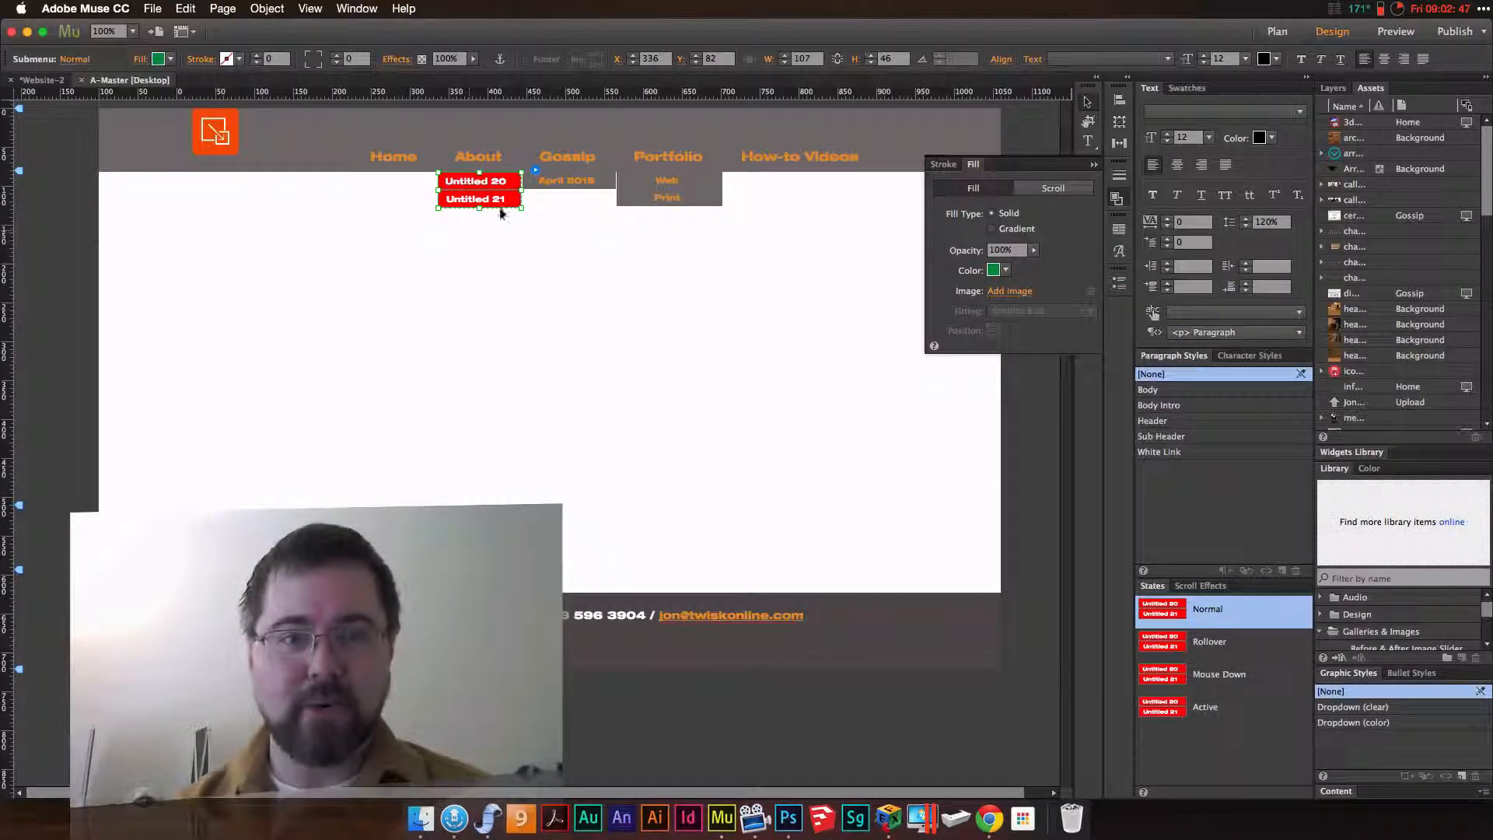
Change the Untitled 21 menu item's fill to teal and set its fill opacity to 55%
left_click(515, 201)
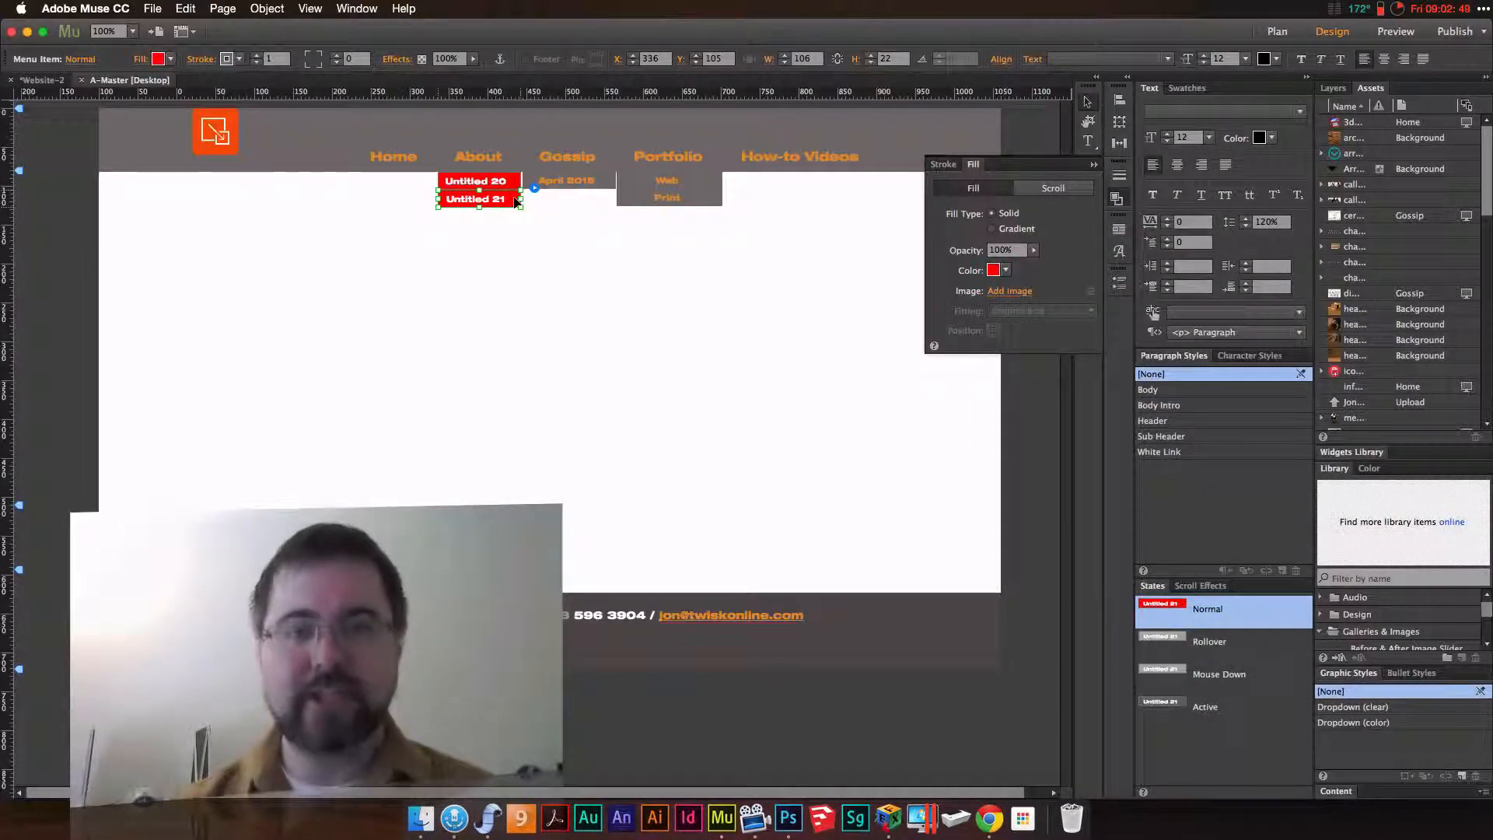
left_click(1005, 271)
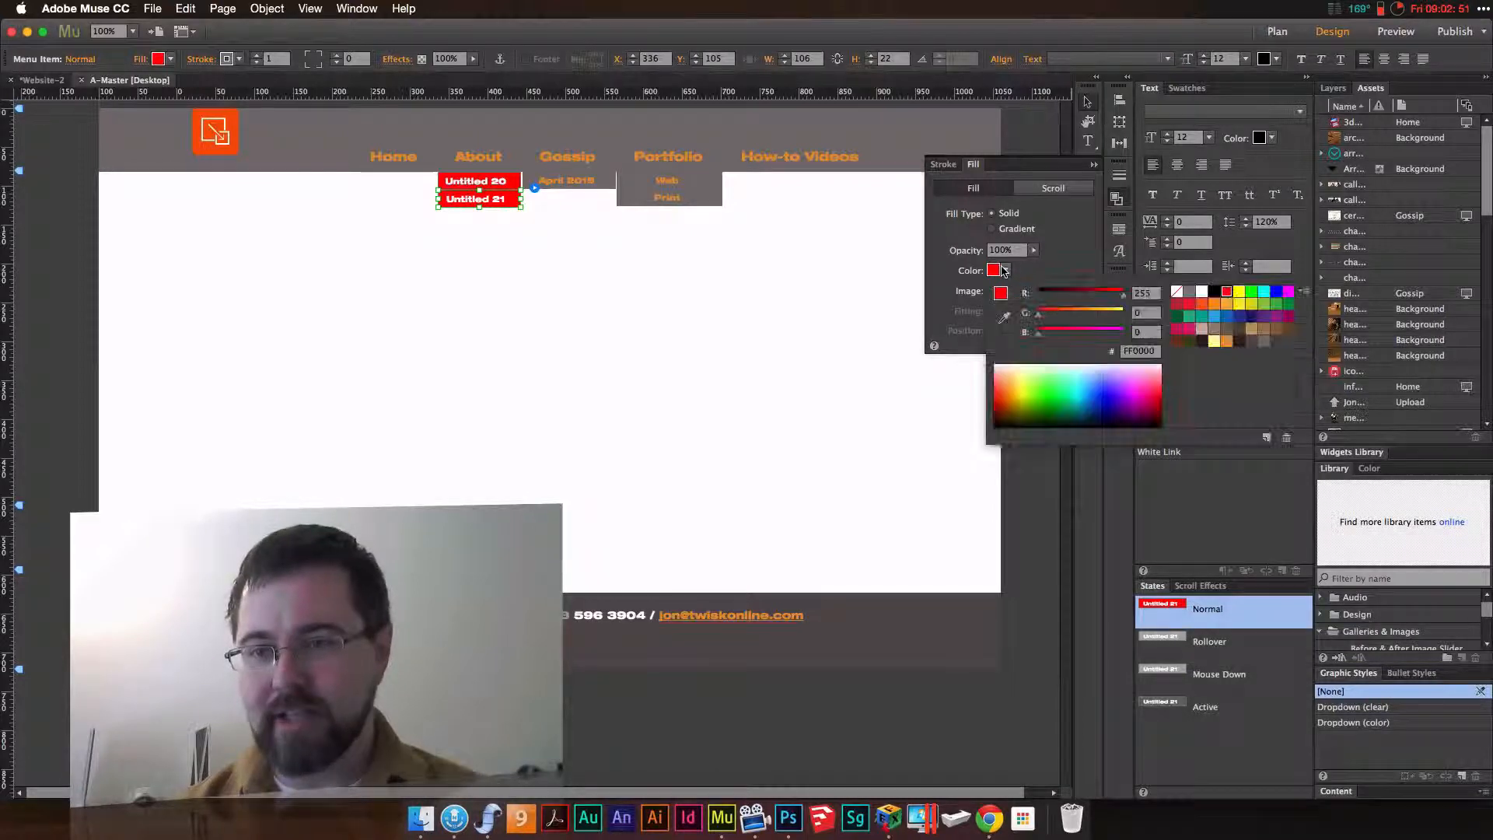
left_click(1188, 317)
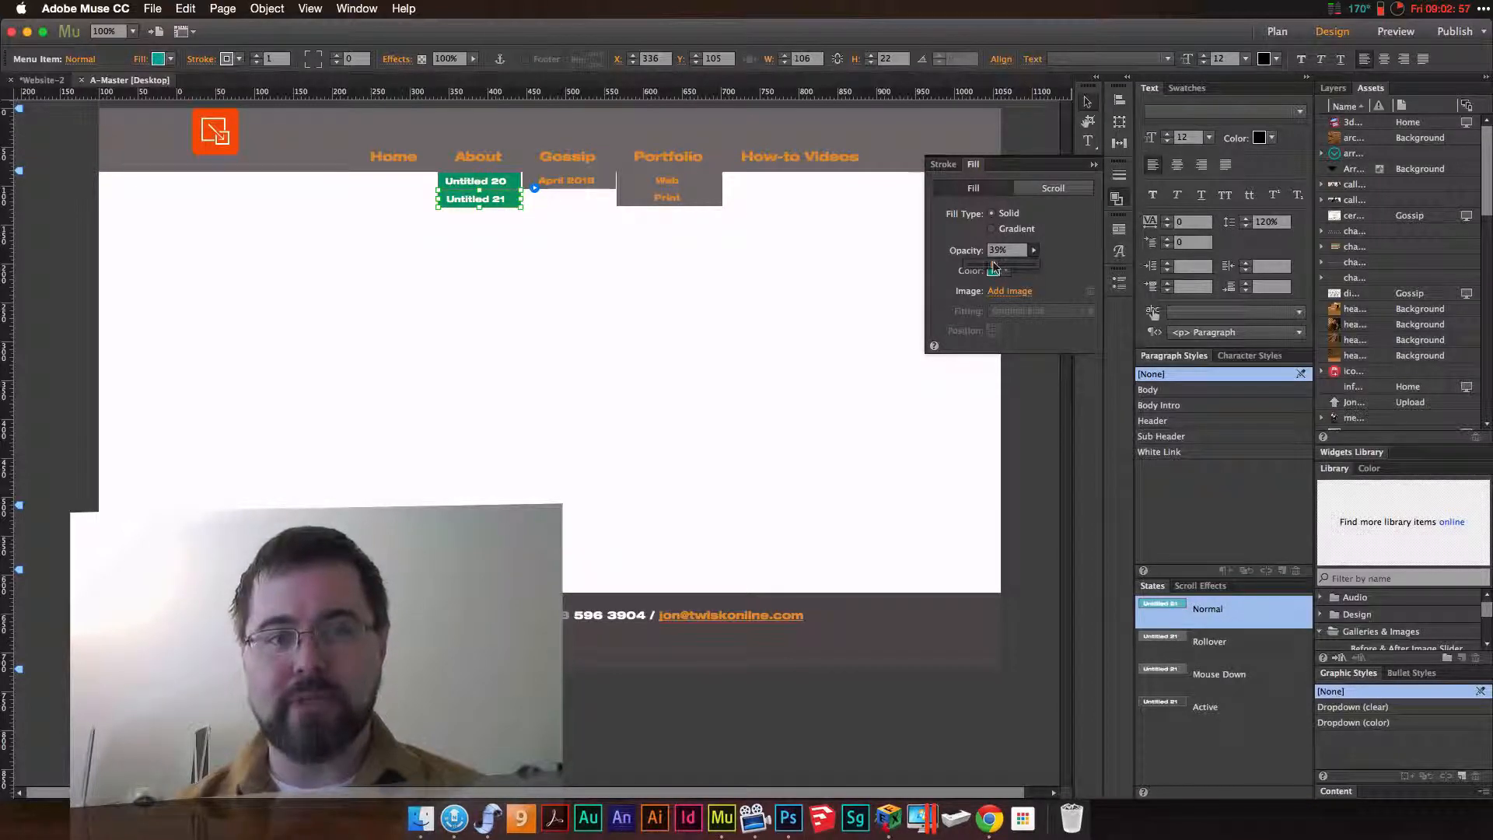
left_click_drag(1002, 266, 1088, 280)
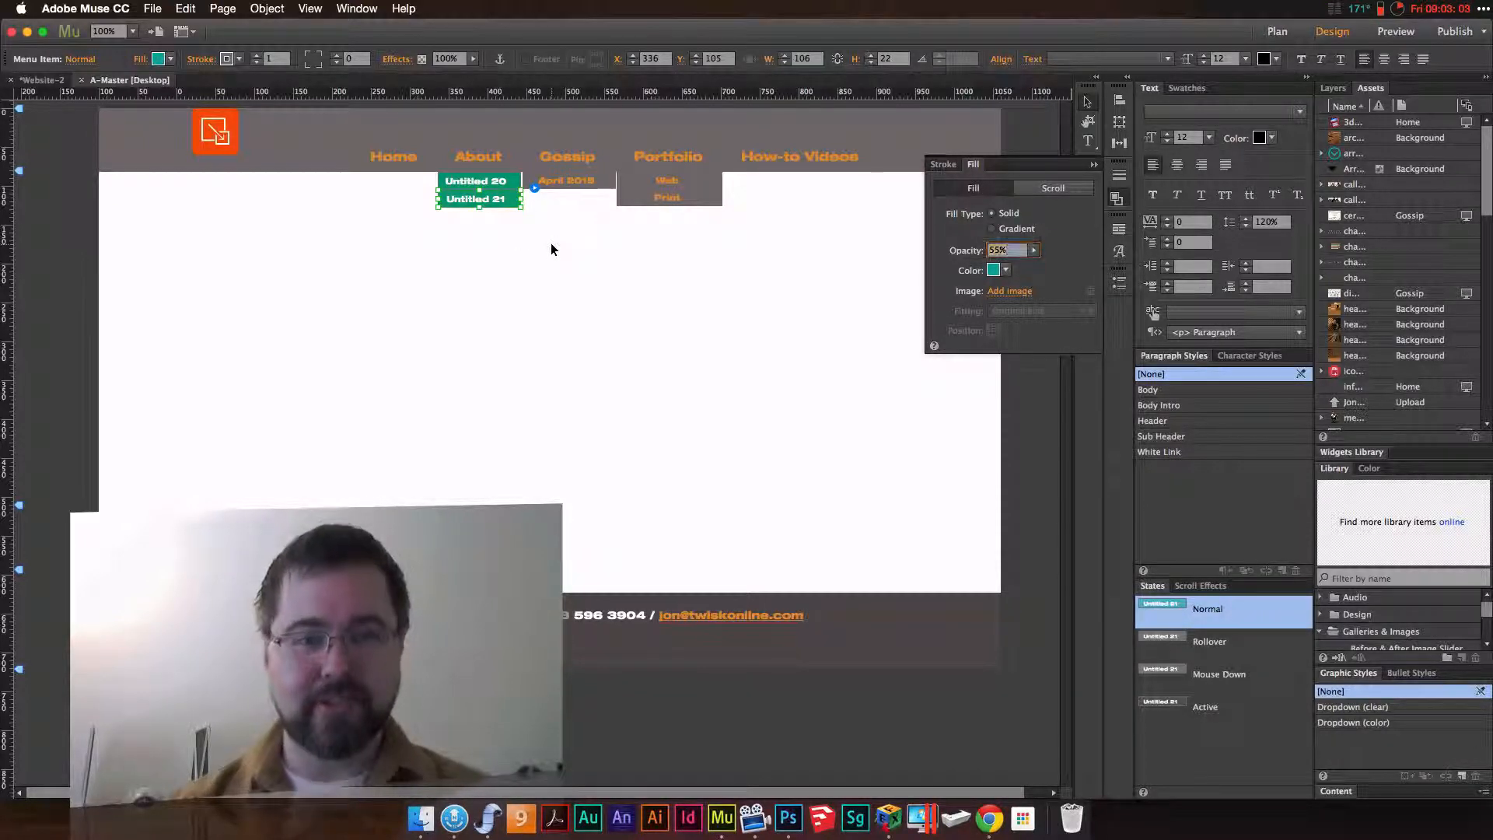
left_click(579, 334)
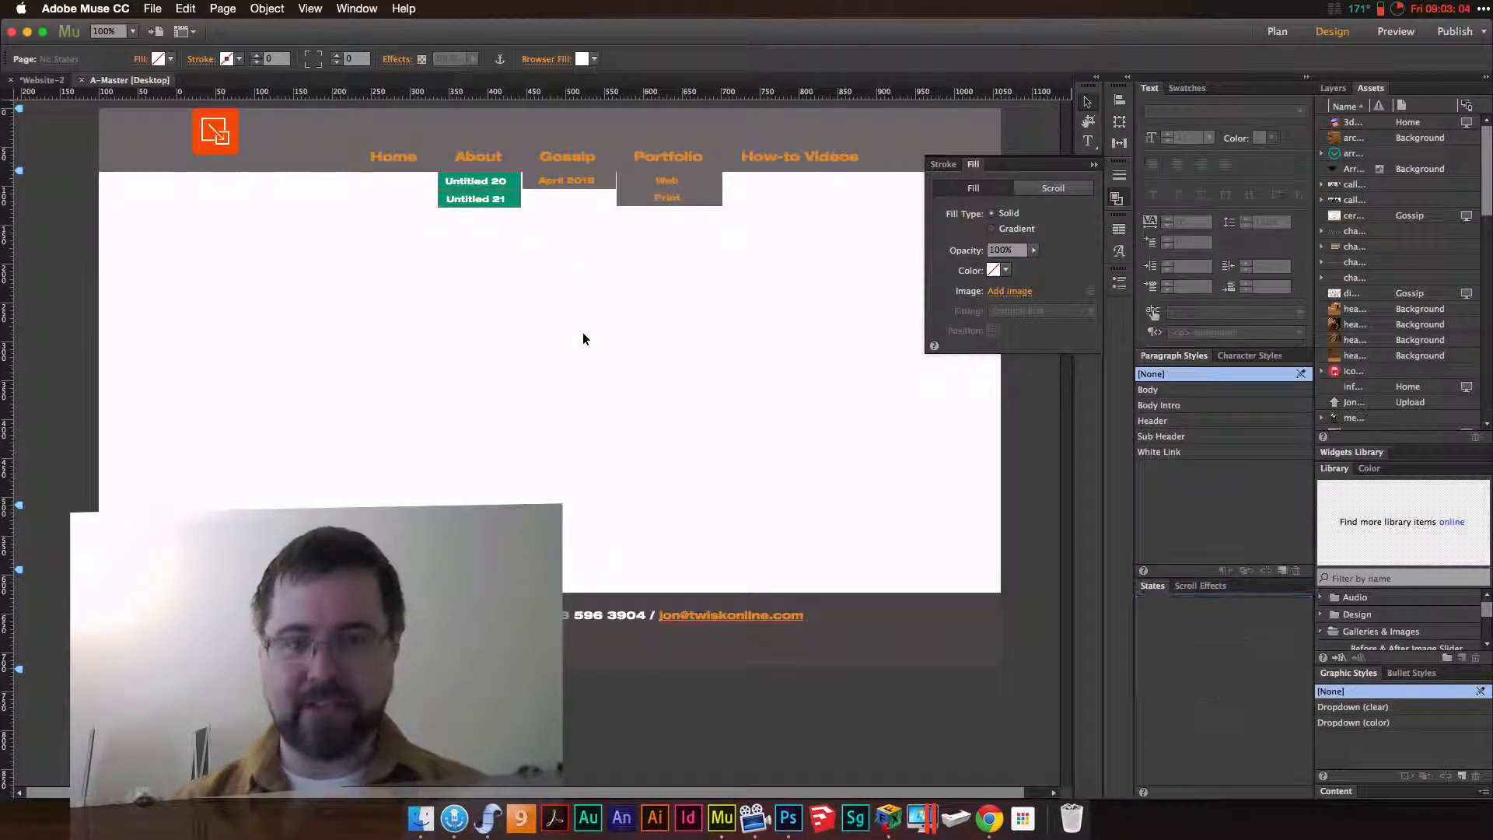
Set the About submenu container's fill colour to None and its fill opacity to 0%
left_click(486, 179)
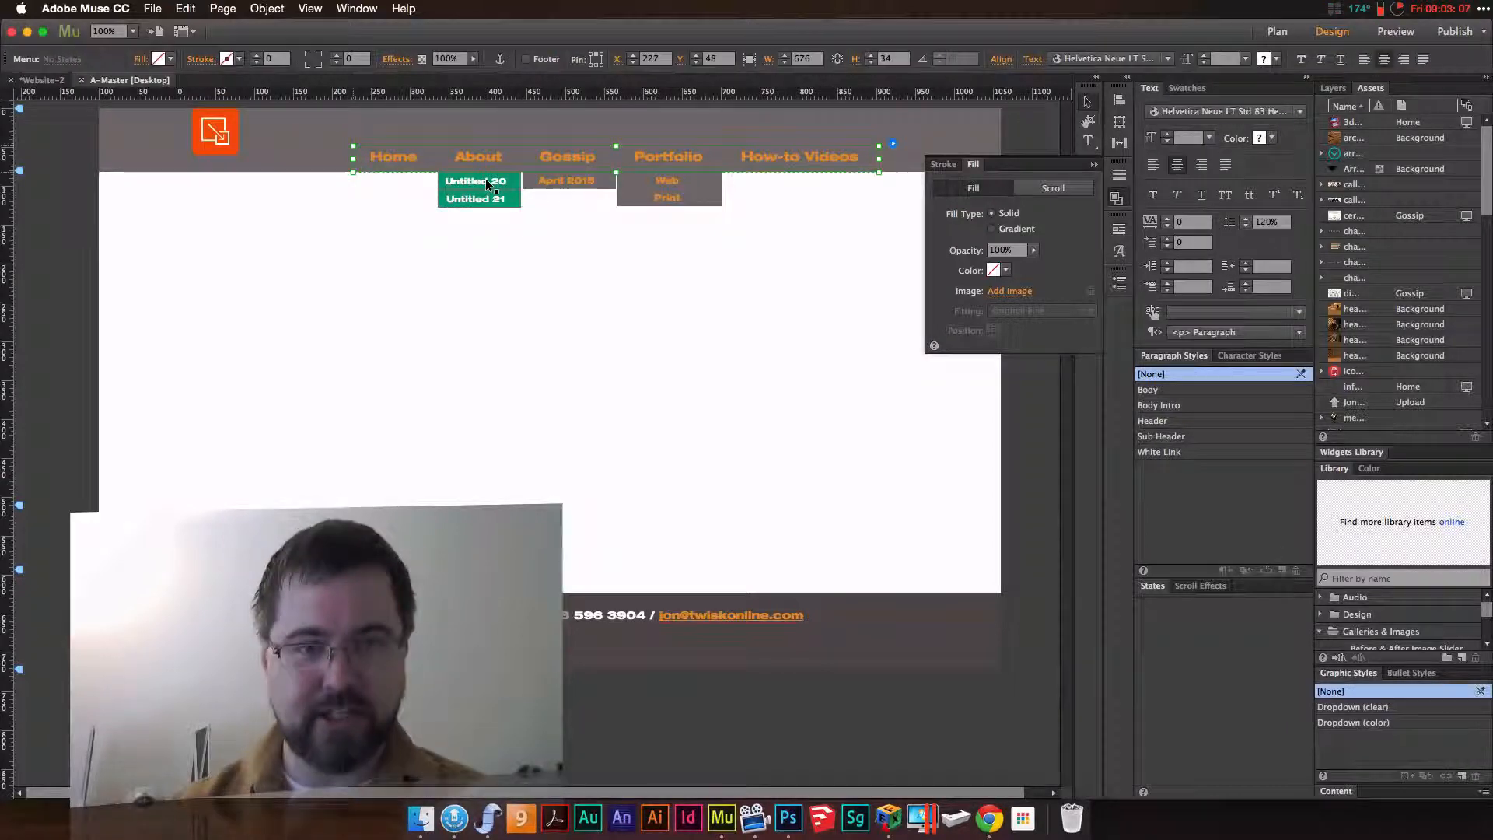
left_click(1001, 274)
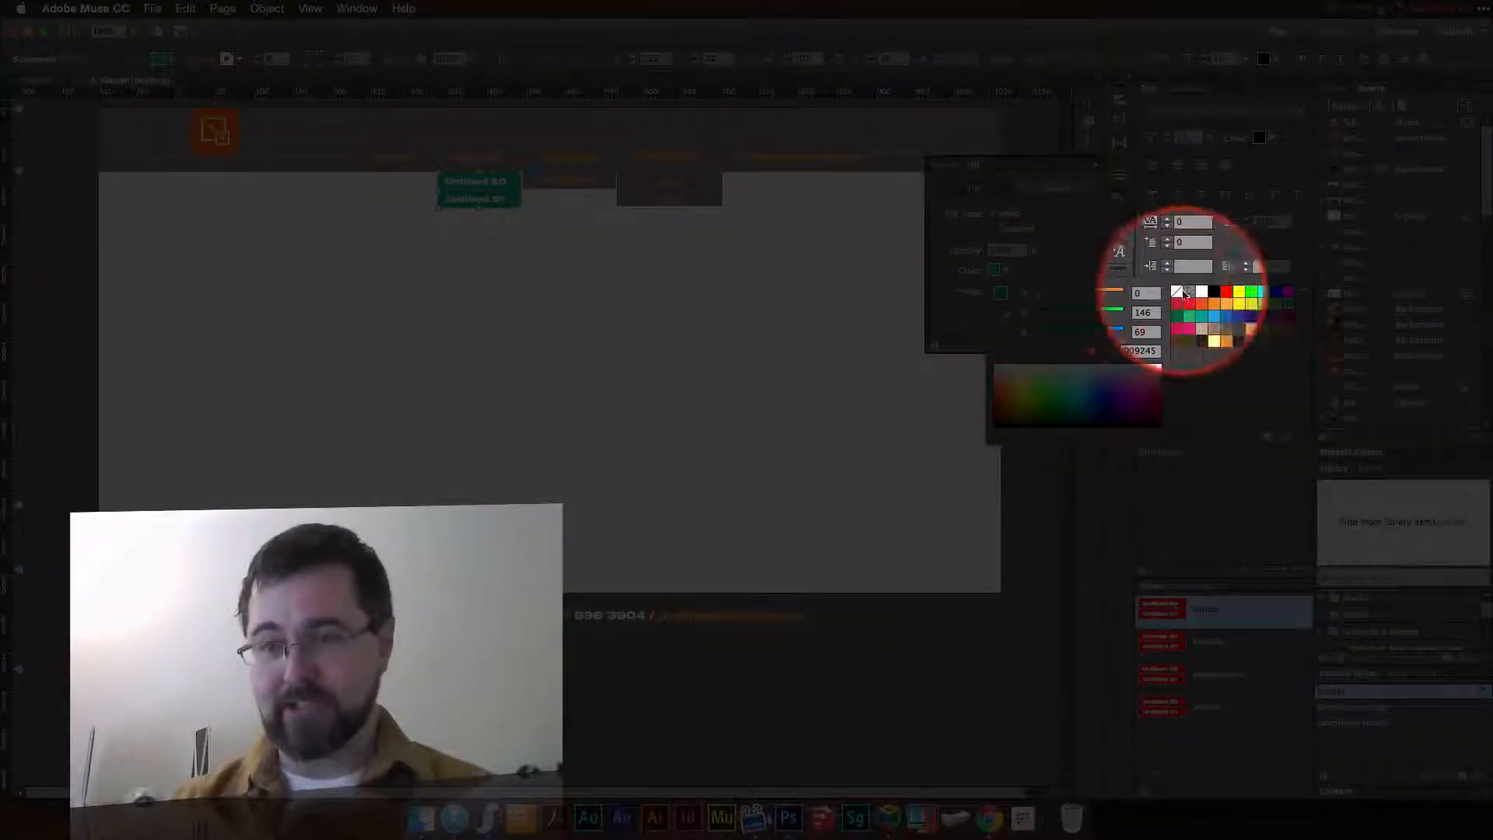
left_click(1179, 294)
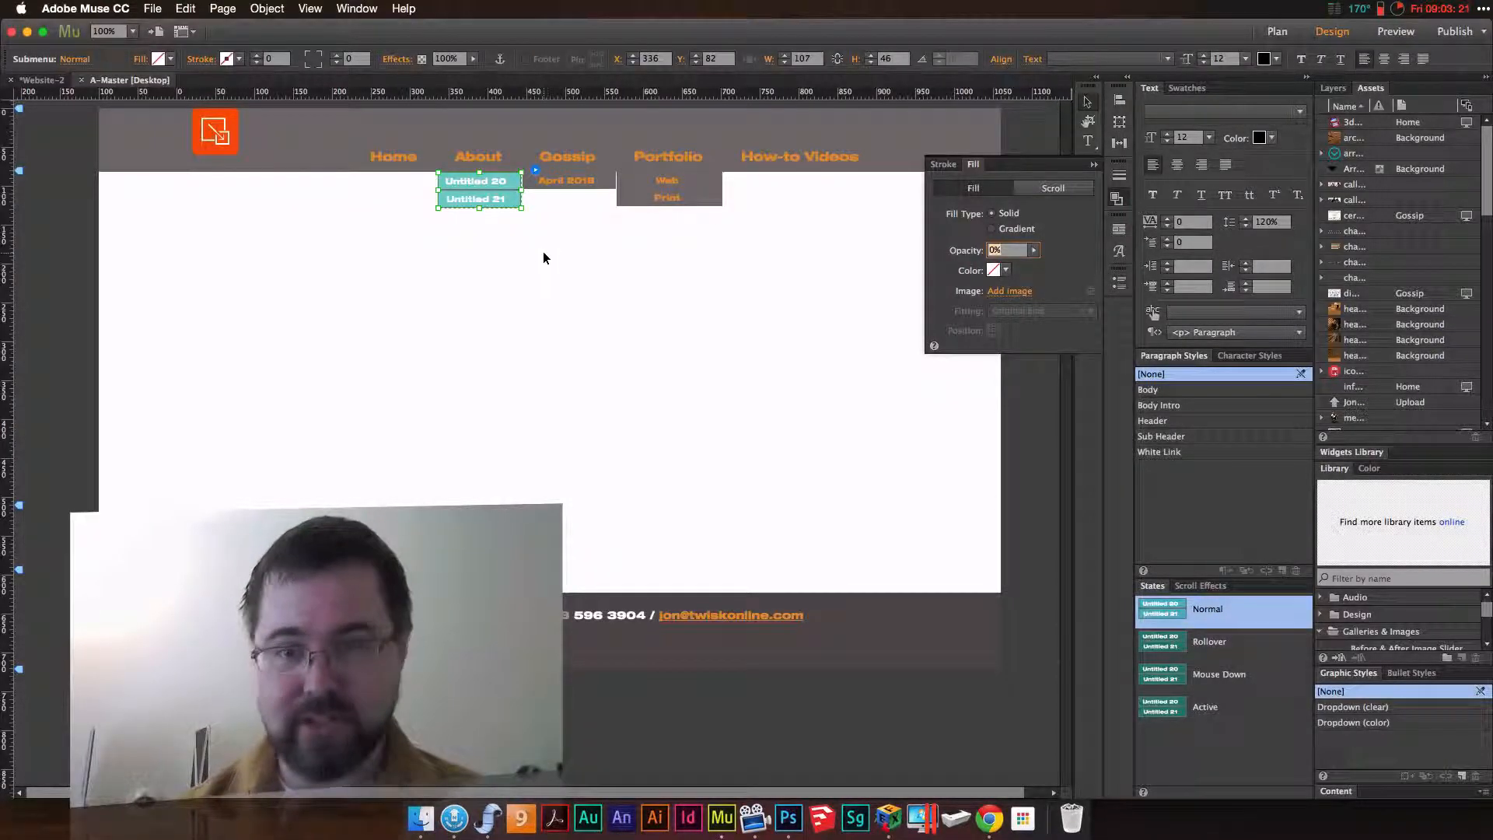
Change the Untitled 21 menu item's fill colour to light green and set its fill opacity to 100%
left_click(515, 200)
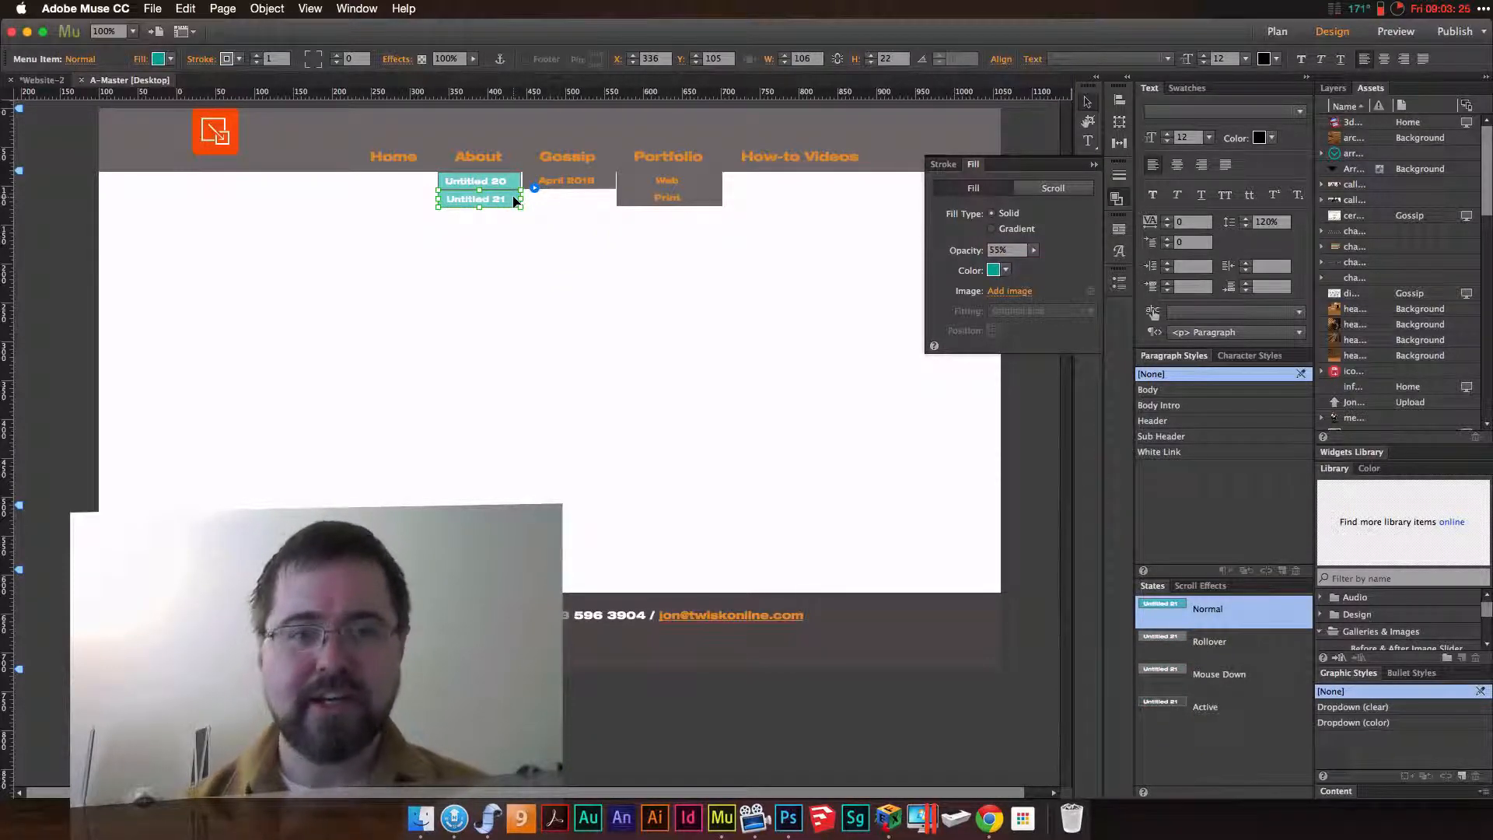
left_click(1006, 269)
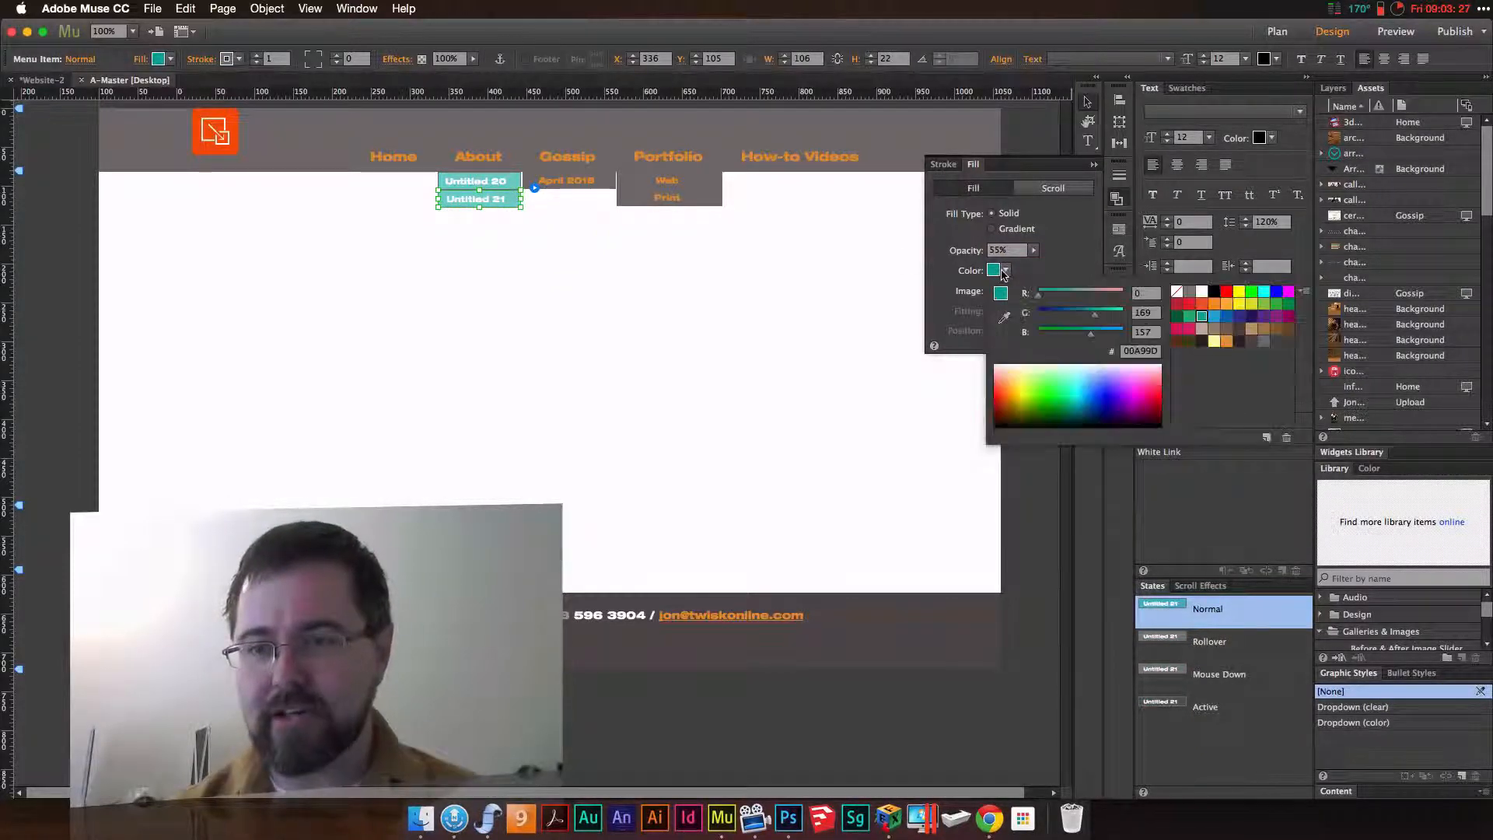
left_click(1189, 317)
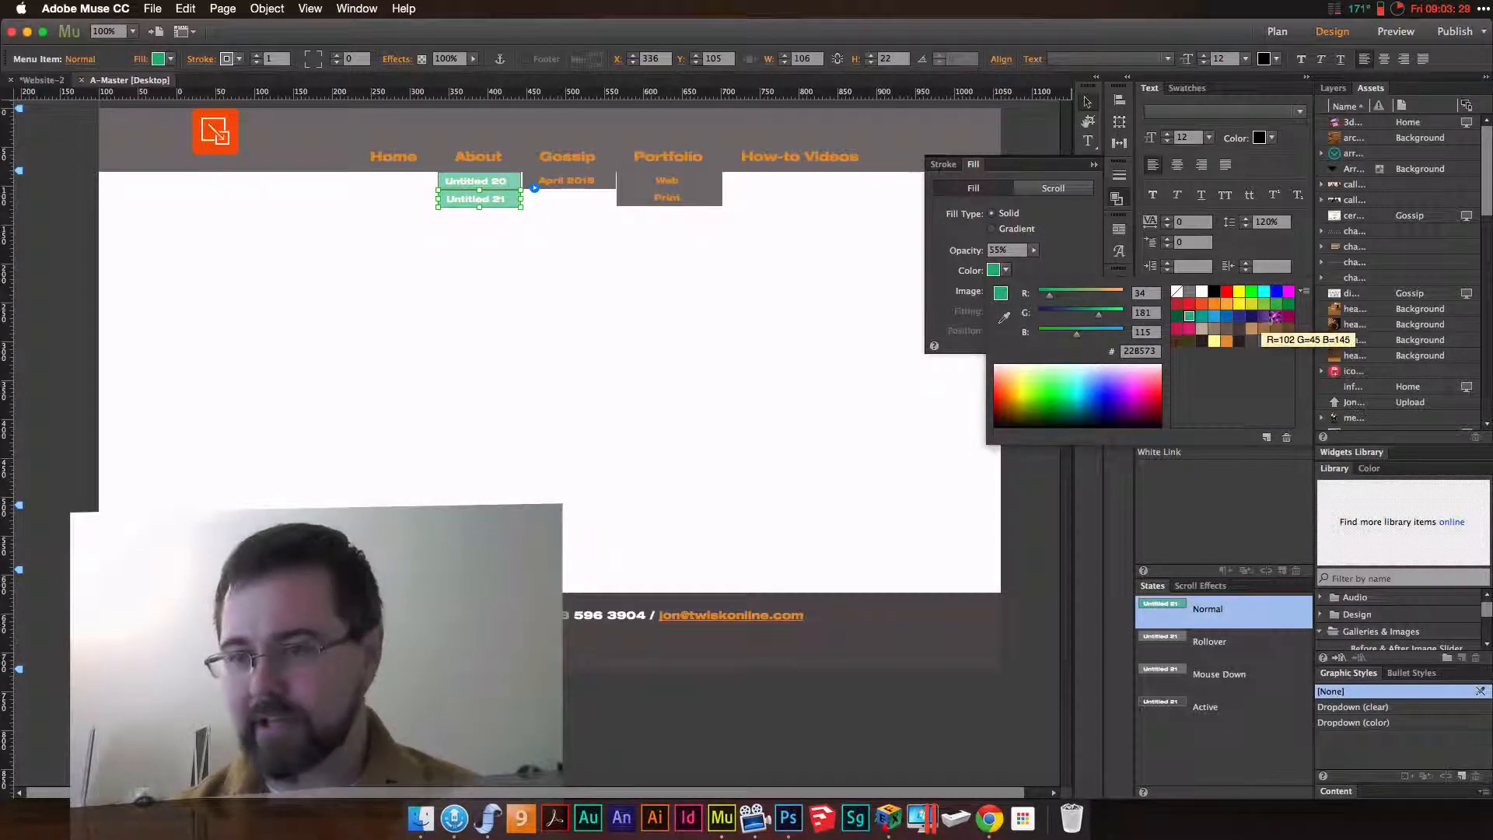
left_click(1277, 305)
left_click(1266, 305)
left_click(1051, 257)
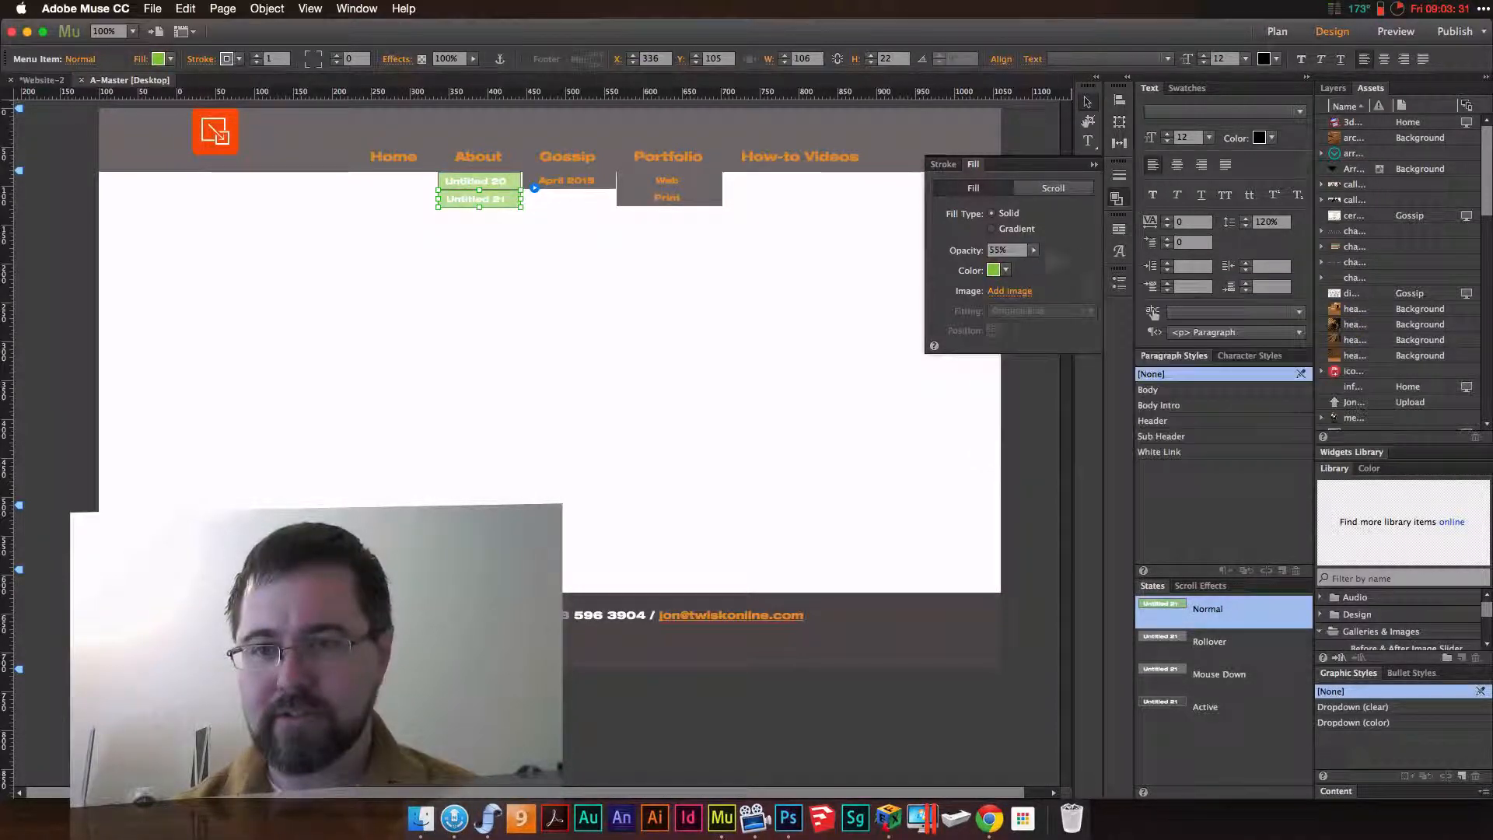
left_click(1034, 251)
left_click_drag(1006, 265, 1083, 261)
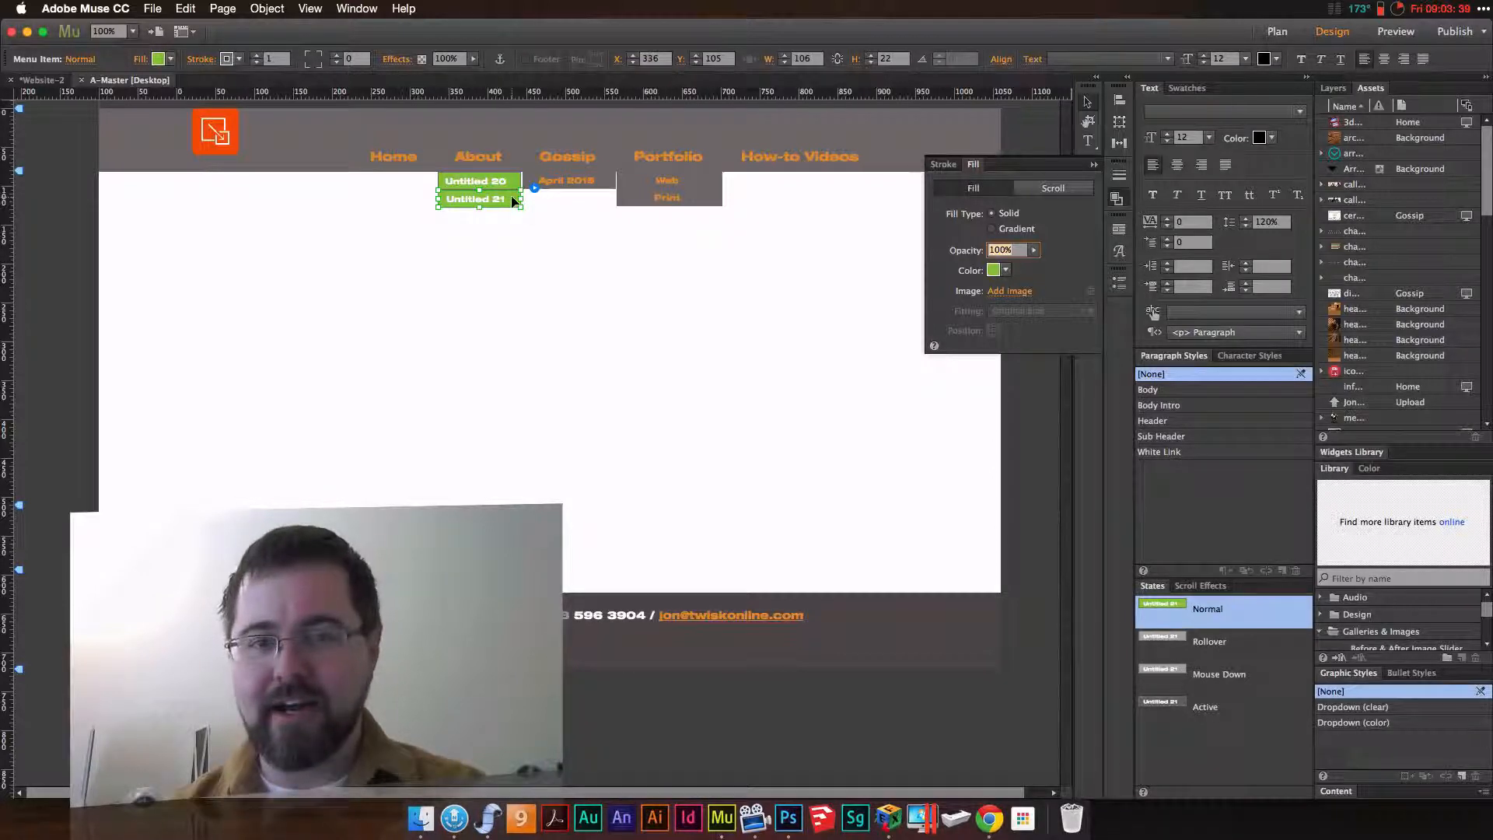
left_click(543, 246)
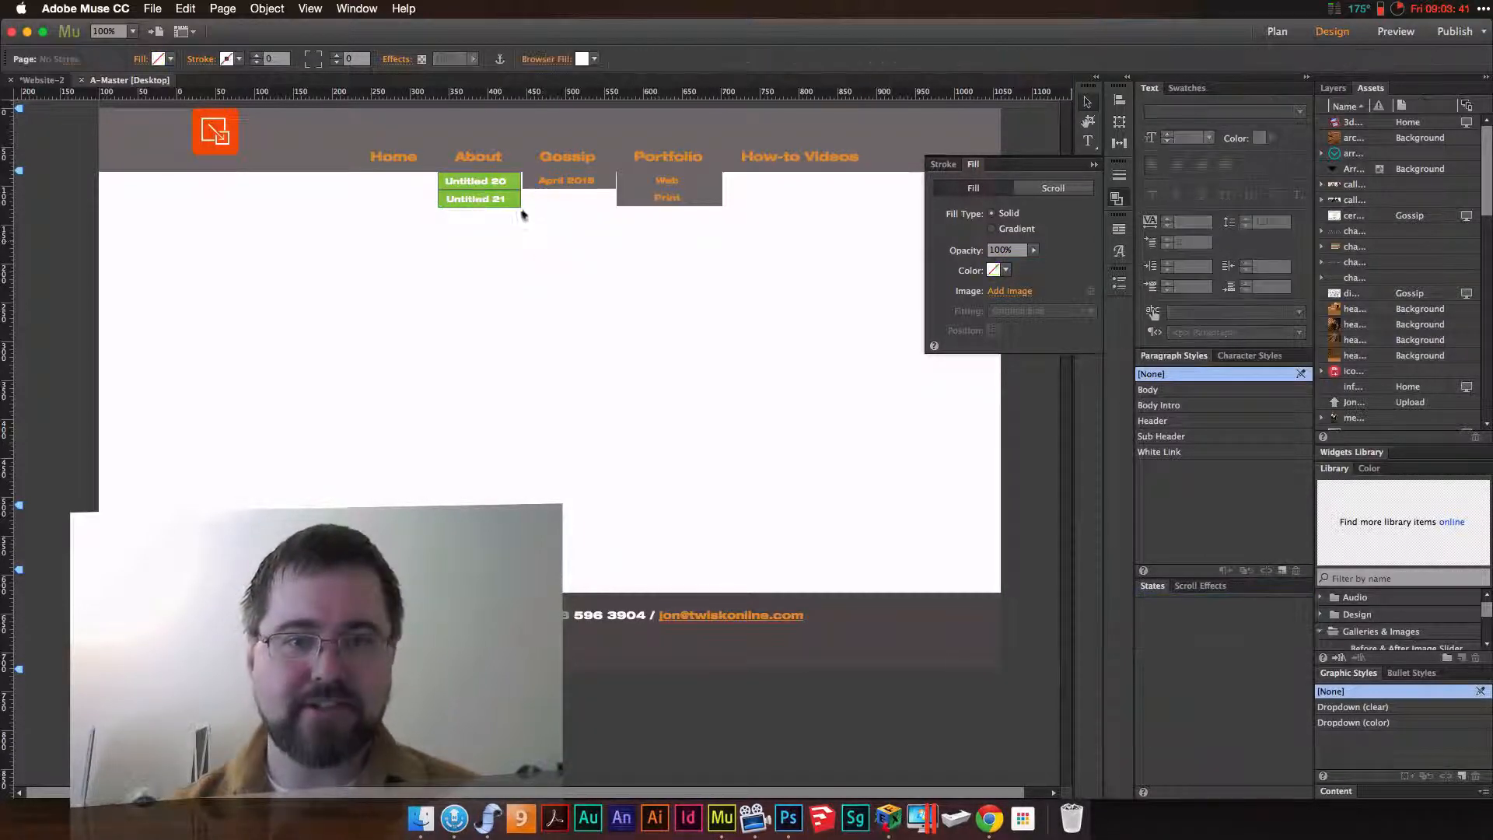
Apply the Dropdown (clear) graphic style to the About submenu container and Dropdown (color) to its Untitled 21 menu item
left_click(512, 185)
left_click(512, 186)
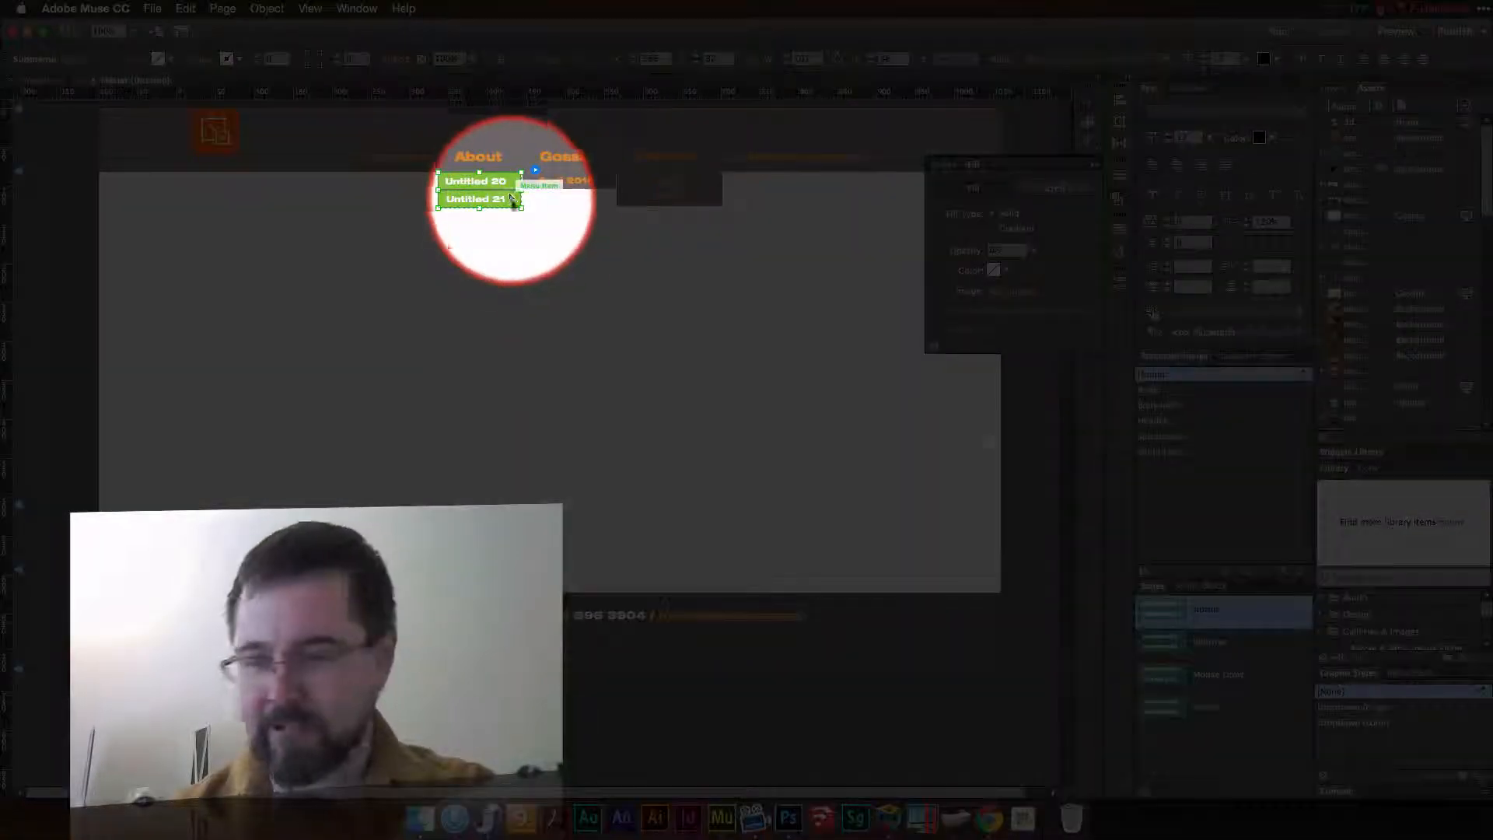
mouse_move(1399, 714)
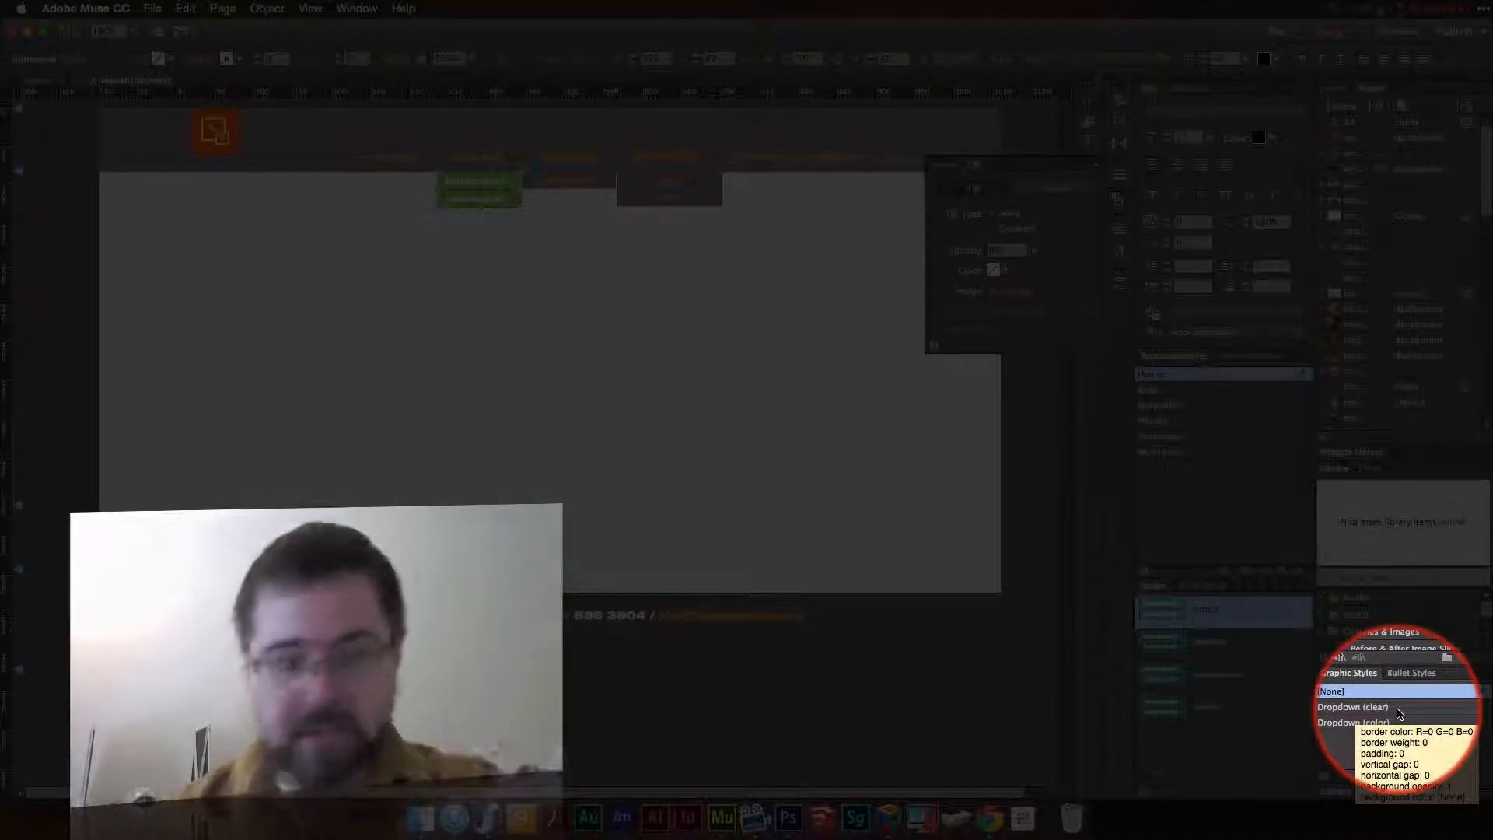
left_click(1400, 714)
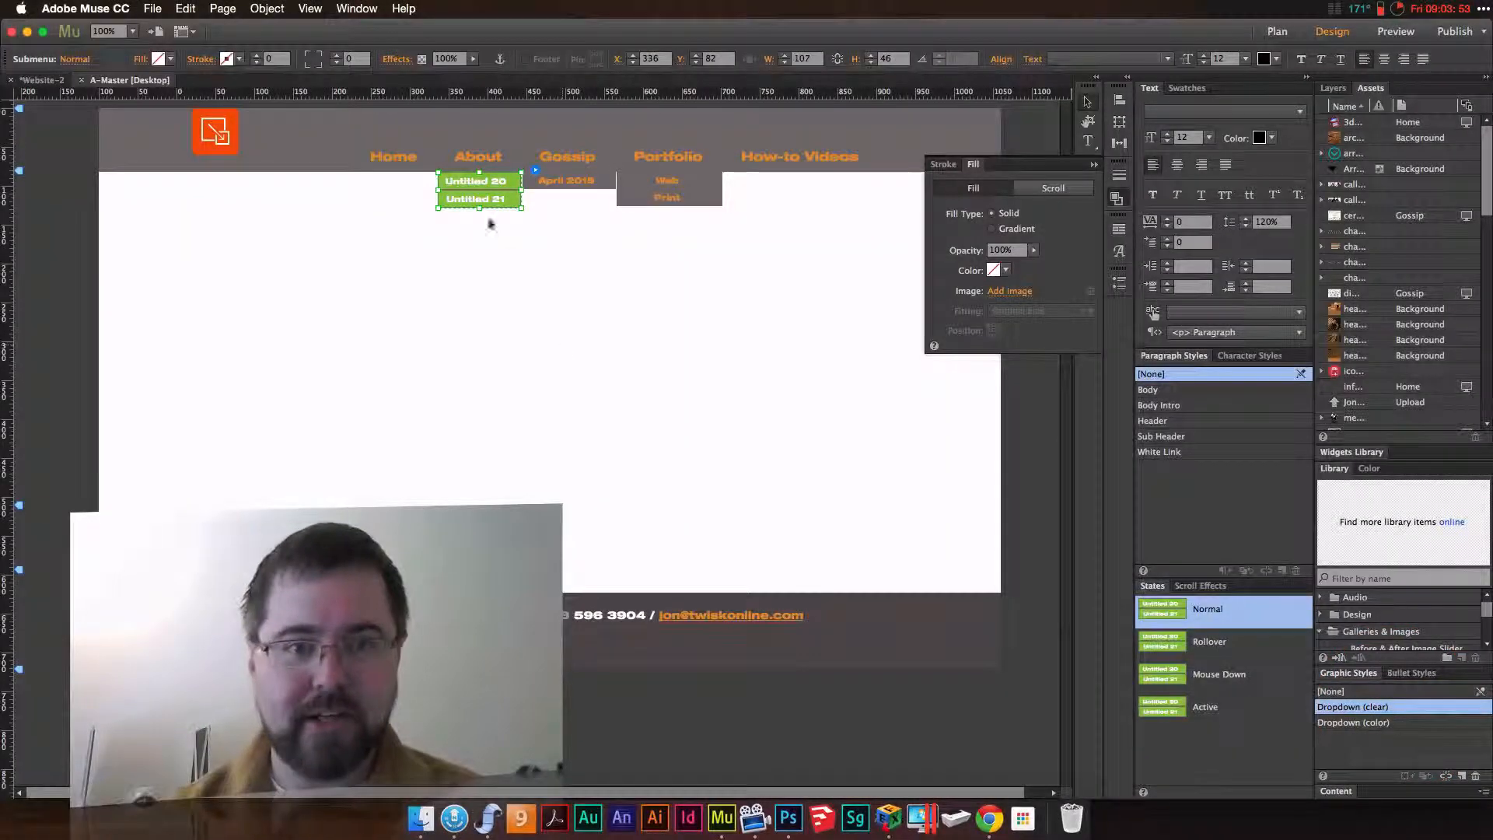
left_click(517, 203)
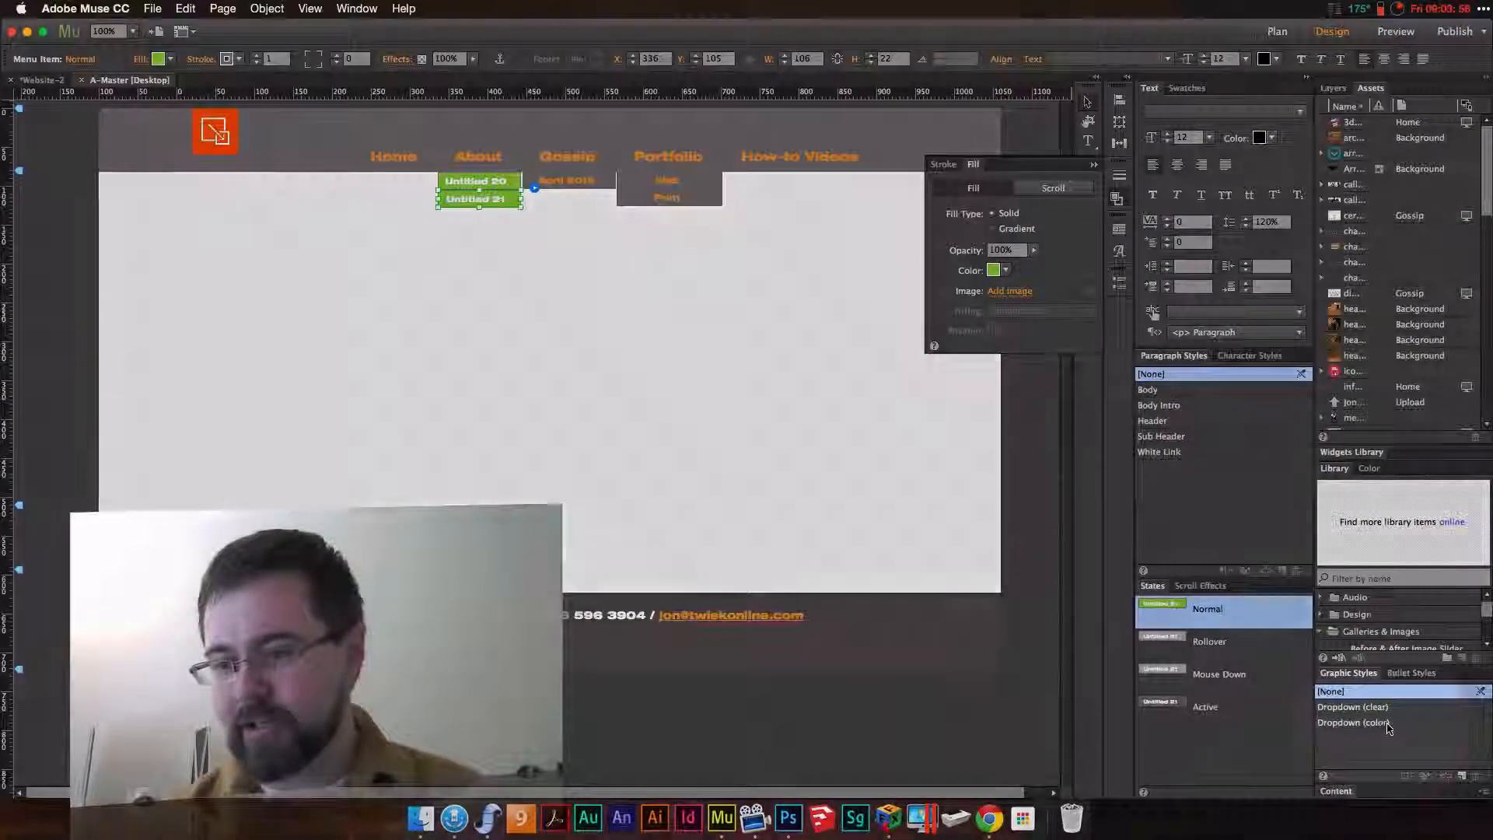
left_click(1423, 722)
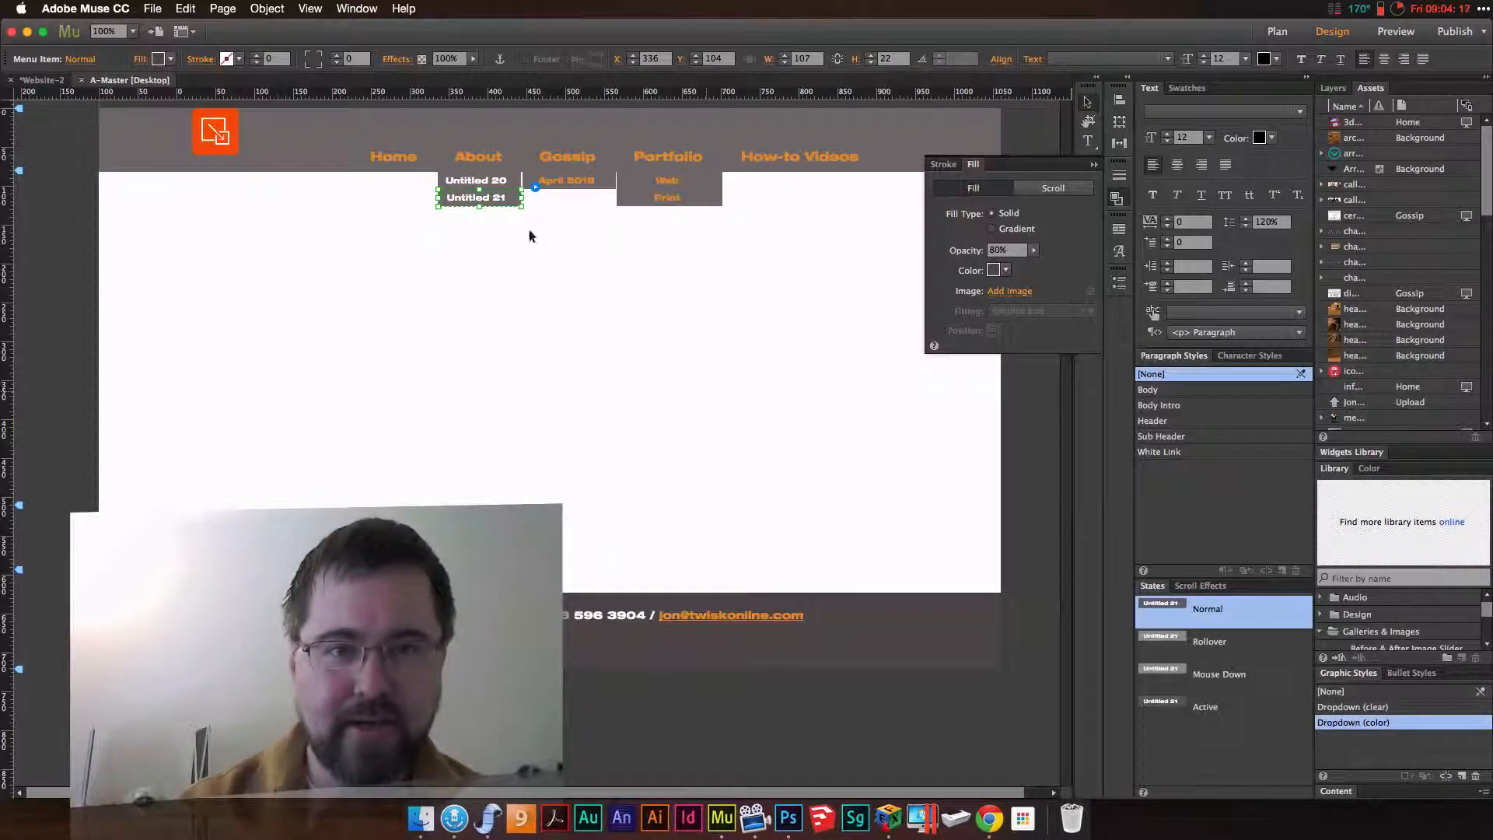
Check the graphic styles assigned to the About submenu container and to its Untitled 21 menu item
left_click(510, 198)
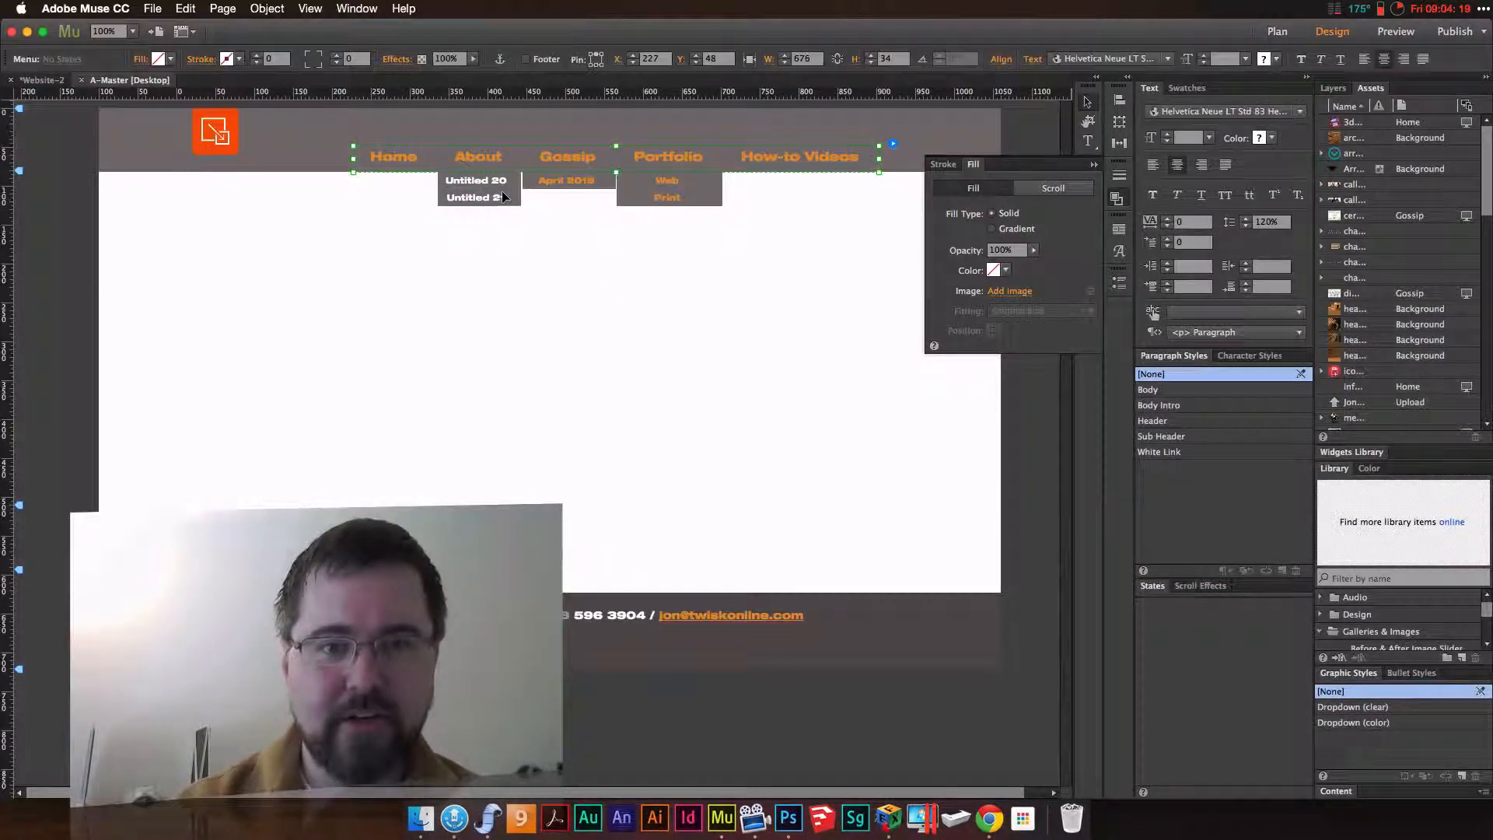
left_click(504, 196)
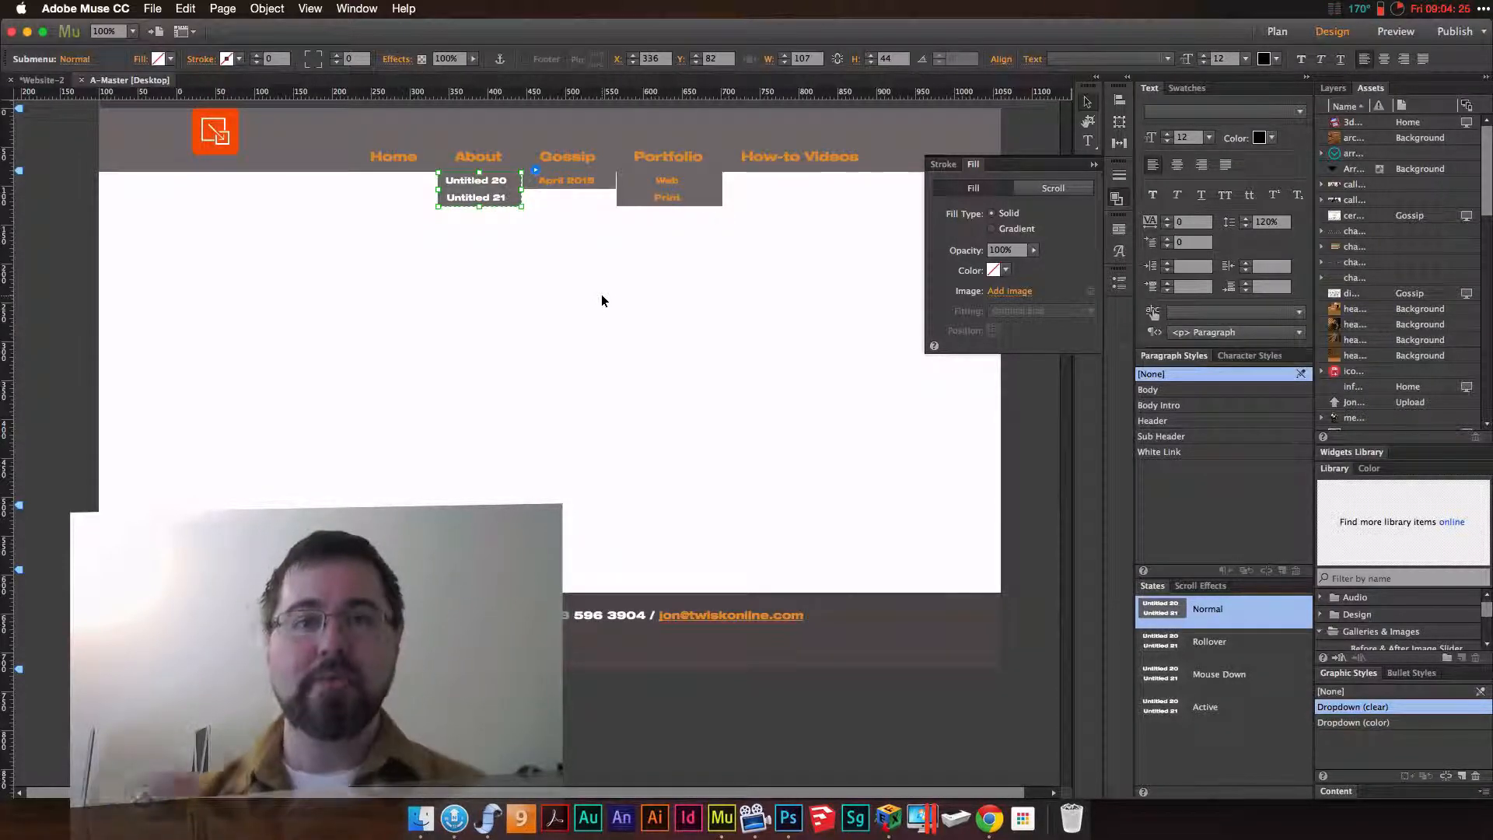
left_click(519, 196)
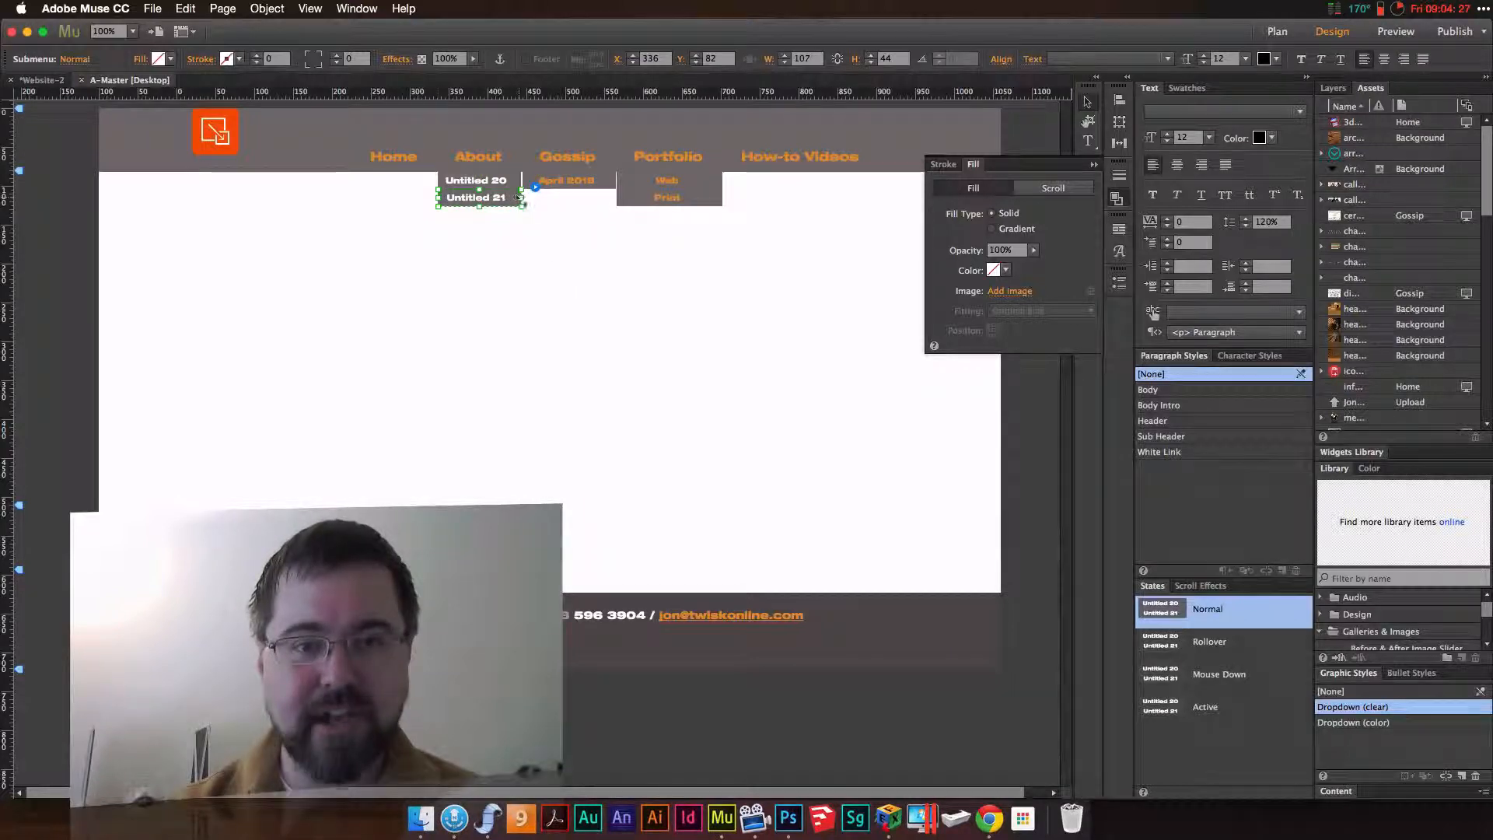